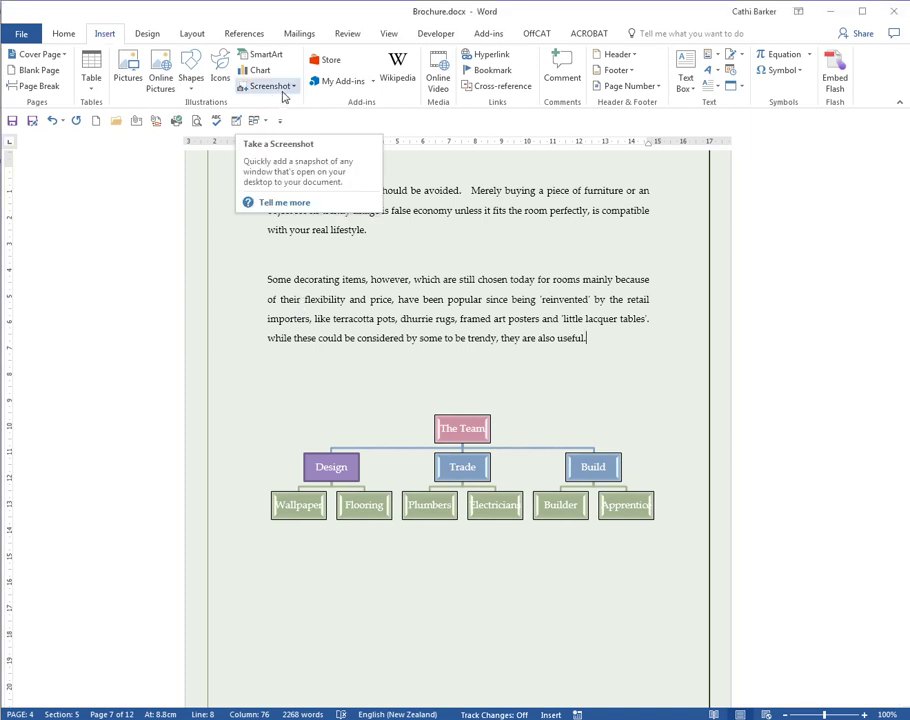
{"action": "left_click", "coordinate": [293, 88]}
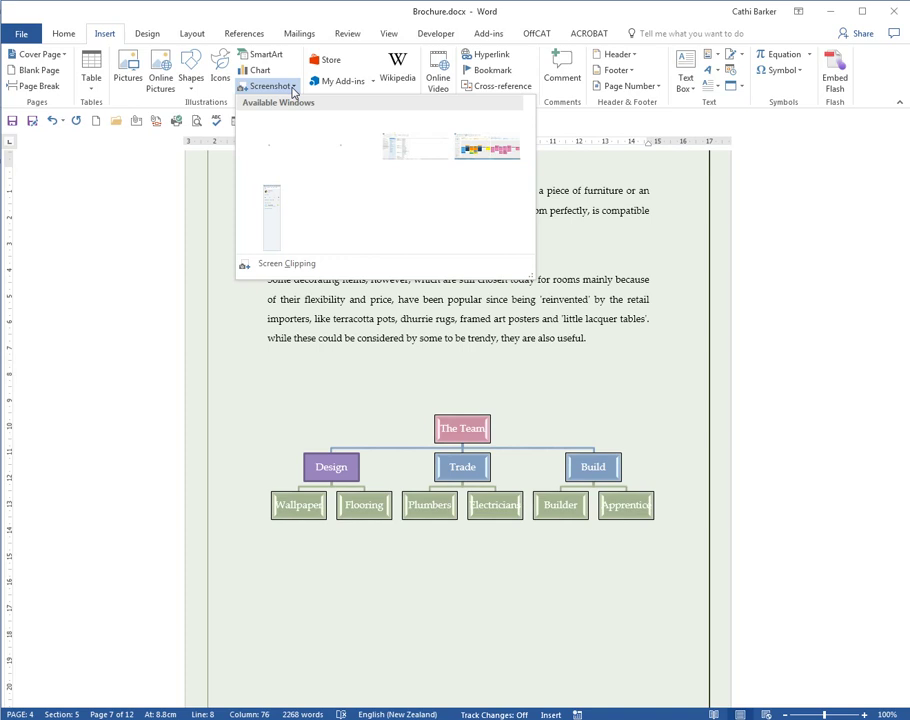
{"action": "left_click", "coordinate": [291, 264]}
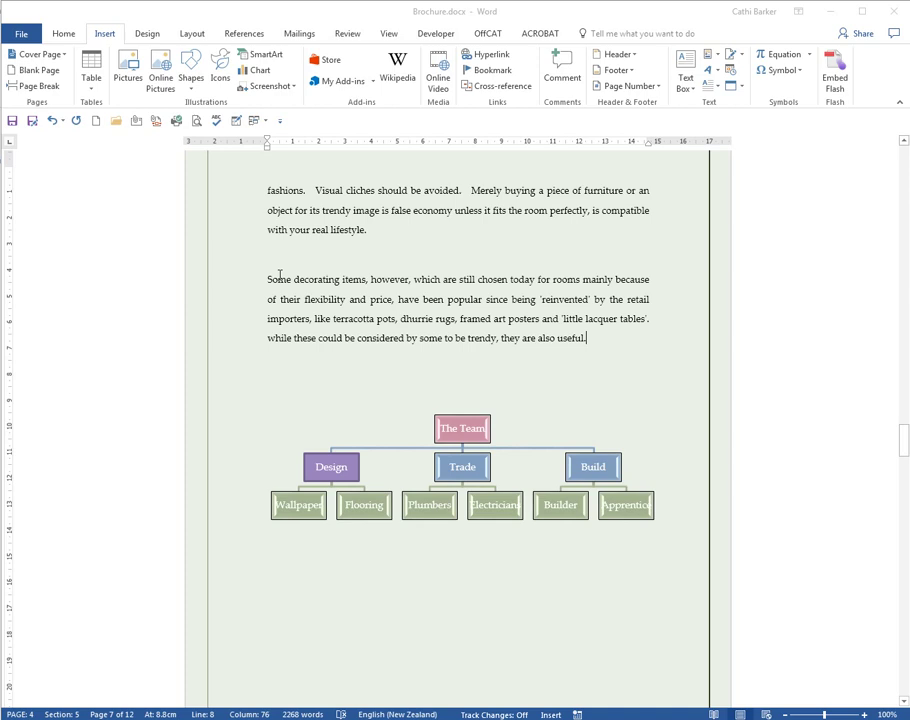
{"action": "left_click", "coordinate": [309, 279]}
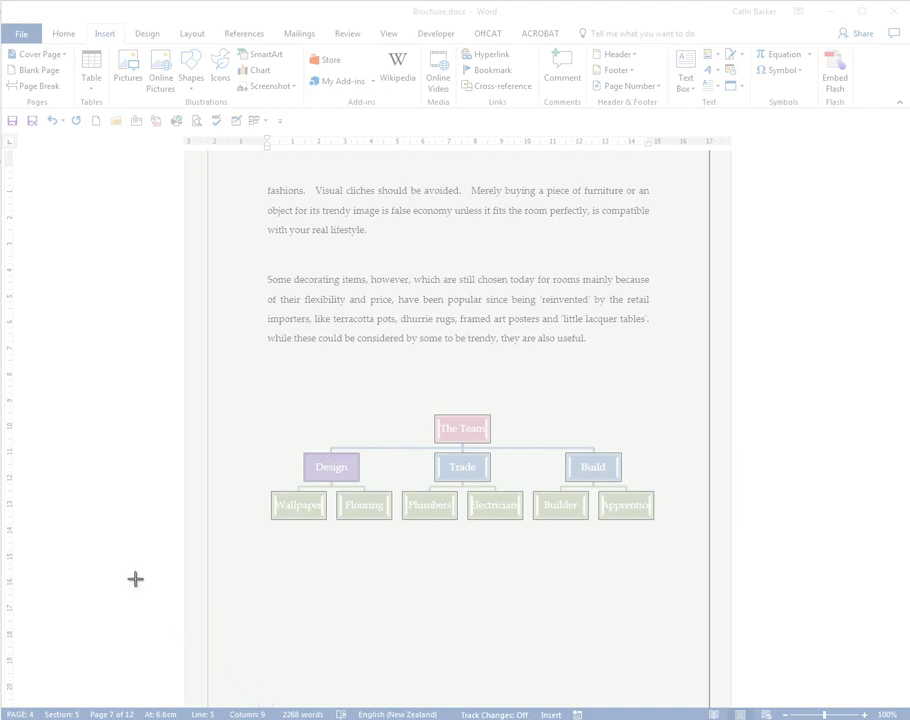
- Capture the whole team organisation chart with the Snipping Tool, then copy and paste the snip below the chart in Word
{"action": "left_click_drag", "start_coordinate": [60, 279], "coordinate": [324, 279]}
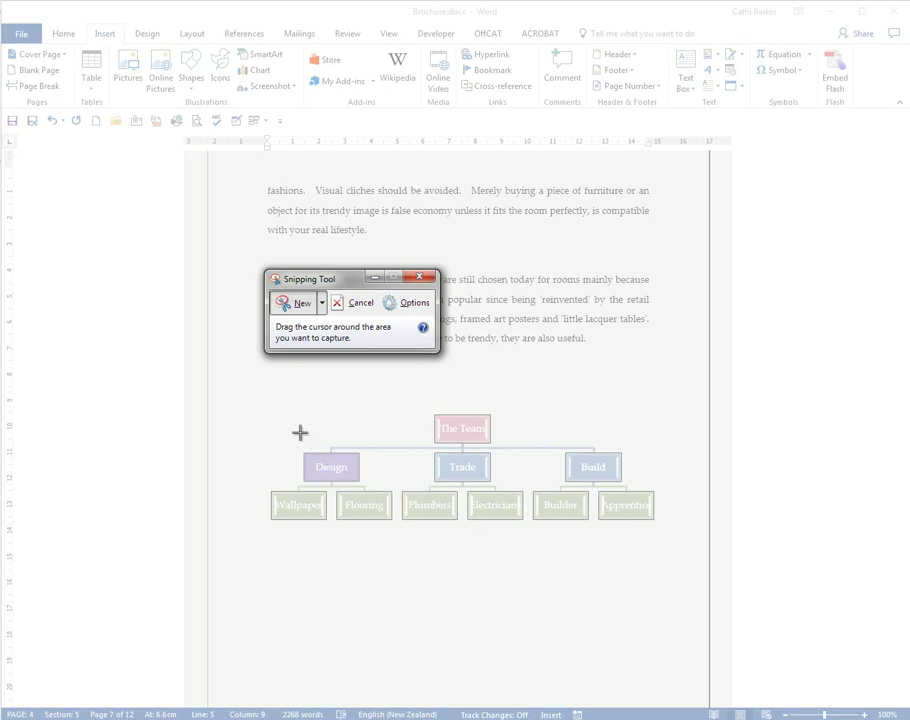
{"action": "left_click_drag", "start_coordinate": [254, 395], "coordinate": [663, 519]}
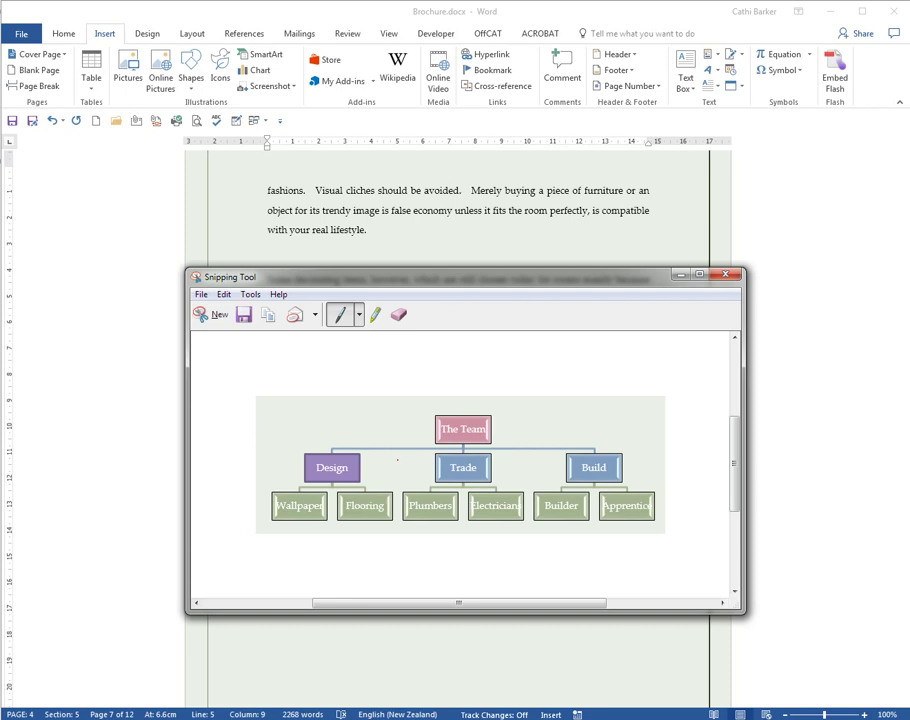
{"action": "left_click", "coordinate": [223, 294]}
{"action": "left_click", "coordinate": [254, 313]}
{"action": "left_click", "coordinate": [439, 642]}
{"action": "left_click", "coordinate": [360, 574]}
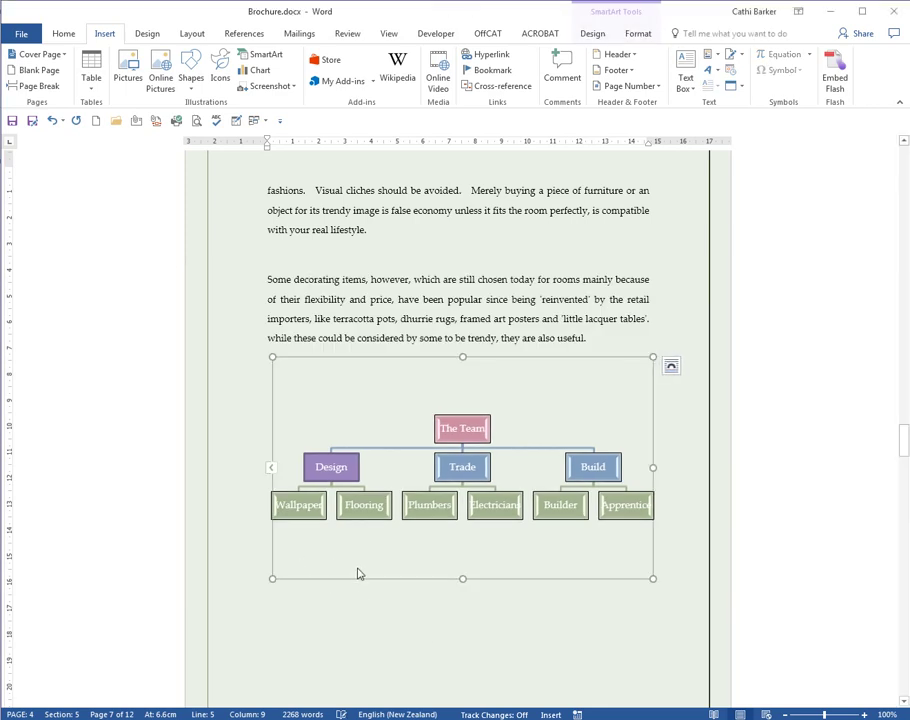
{"action": "left_click", "coordinate": [410, 595]}
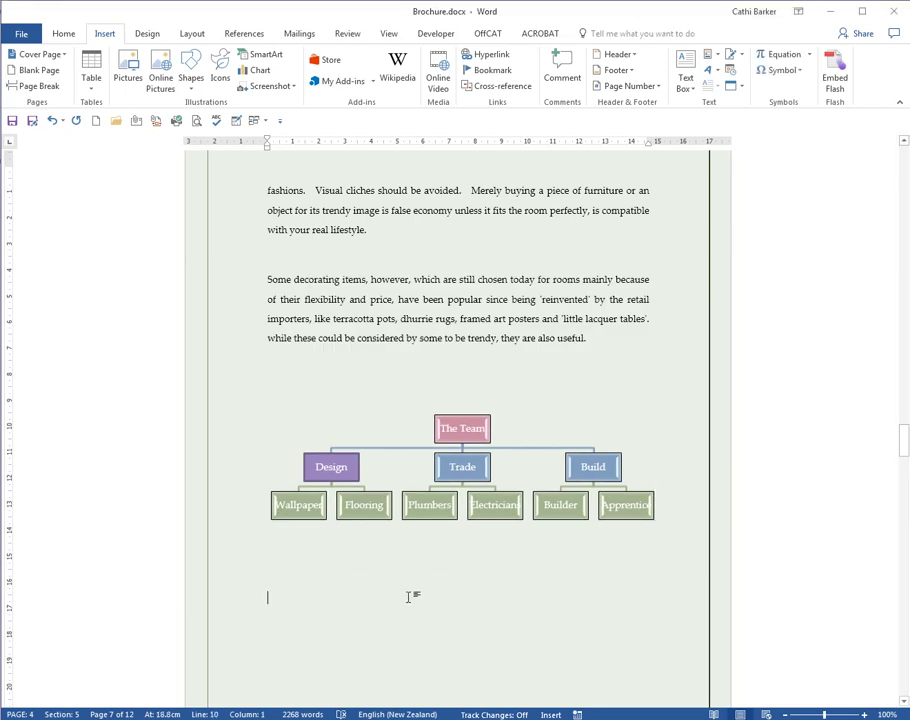
{"action": "key", "text": "ctrl+v"}
- Select boxes in the original chart to compare it with the pasted snip, then delete the snip and the leftover blank character
{"action": "left_click", "coordinate": [455, 462]}
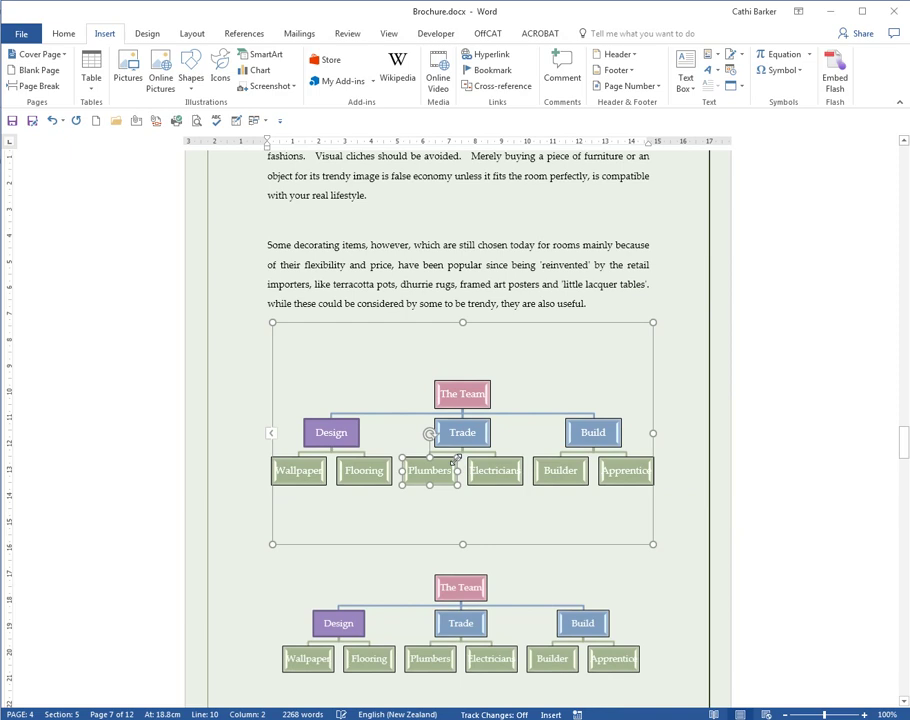
{"action": "left_click", "coordinate": [465, 400]}
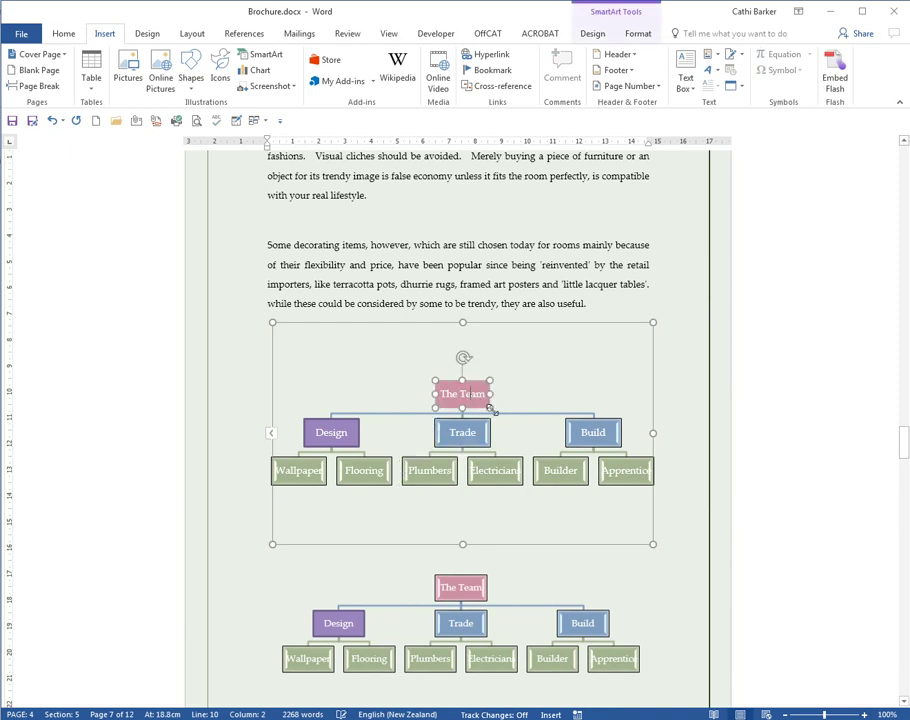
{"action": "left_click", "coordinate": [494, 470]}
{"action": "left_click", "coordinate": [550, 589]}
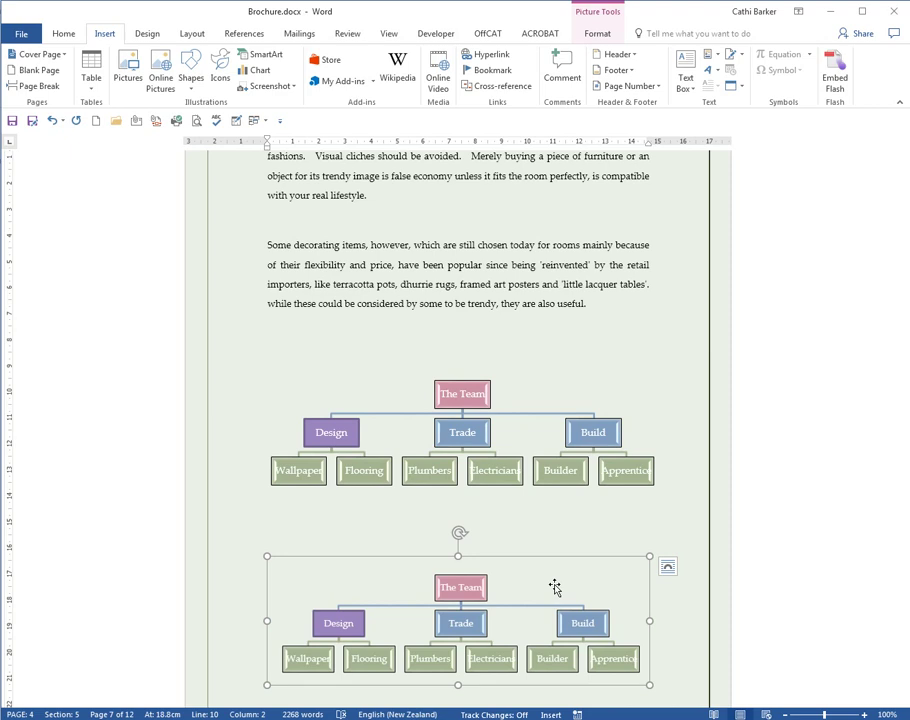
{"action": "key", "text": "Delete"}
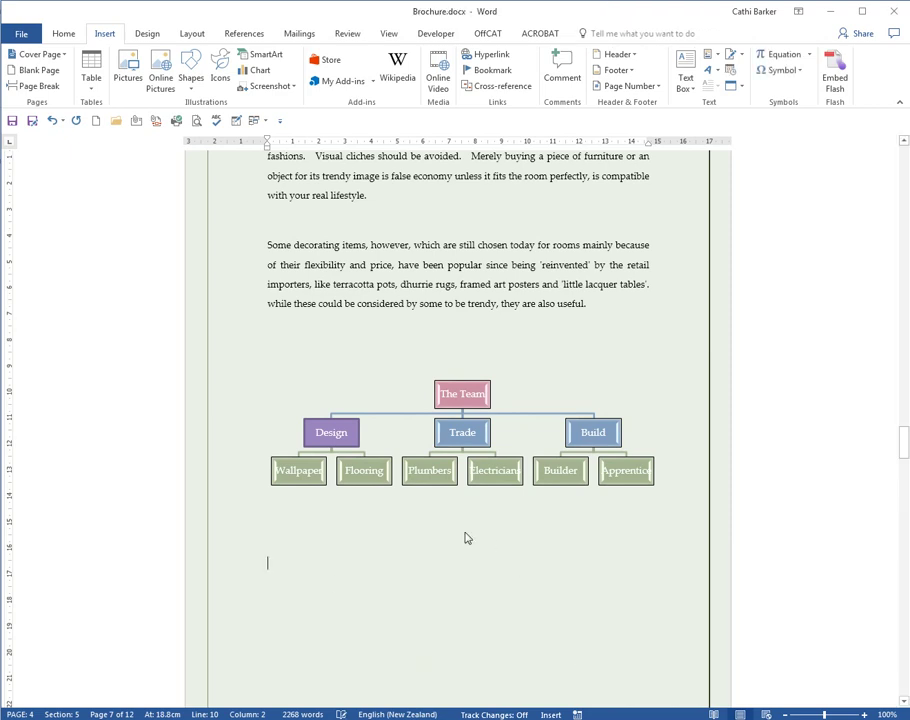
{"action": "key", "text": "BackSpace"}
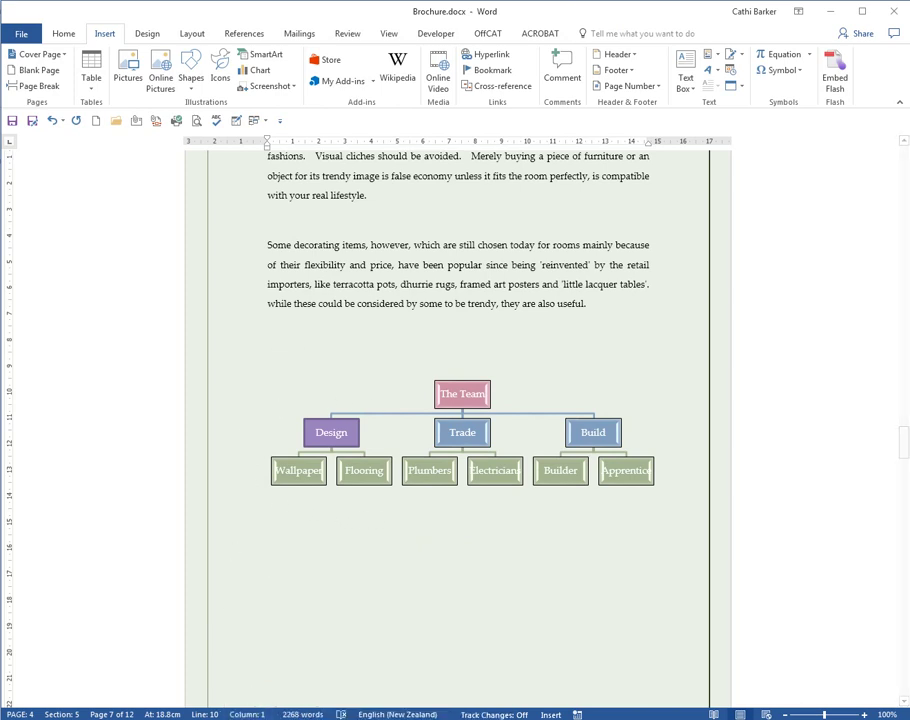
- Capture only the chart's bottom row, Wallpaper to Apprentice, with the Snipping Tool and paste it below the chart in Word
{"action": "mouse_move", "coordinate": [228, 719]}
{"action": "left_click", "coordinate": [228, 678]}
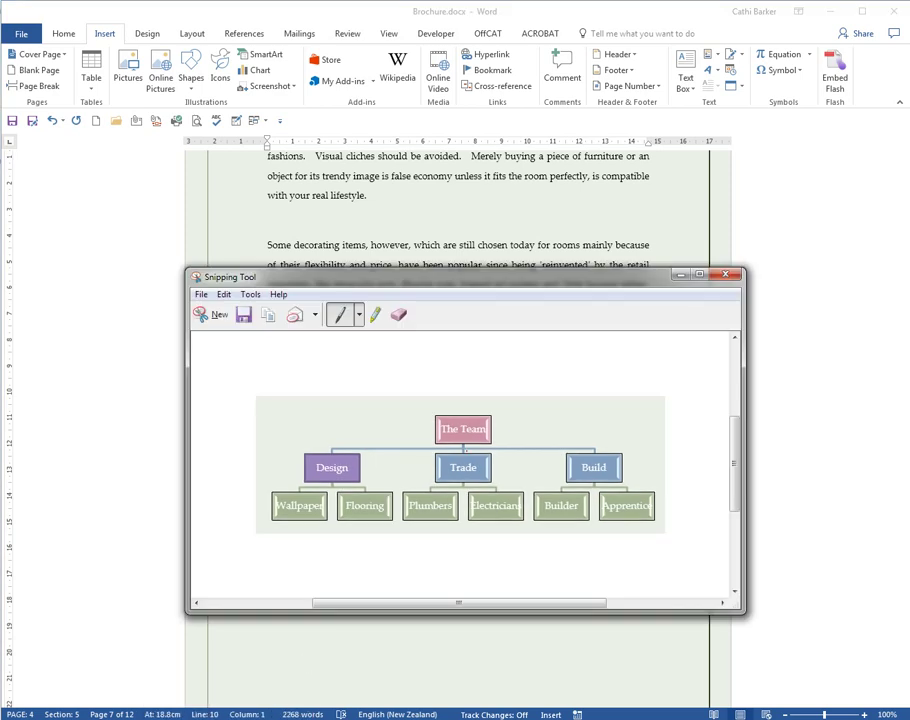
{"action": "left_click", "coordinate": [214, 318]}
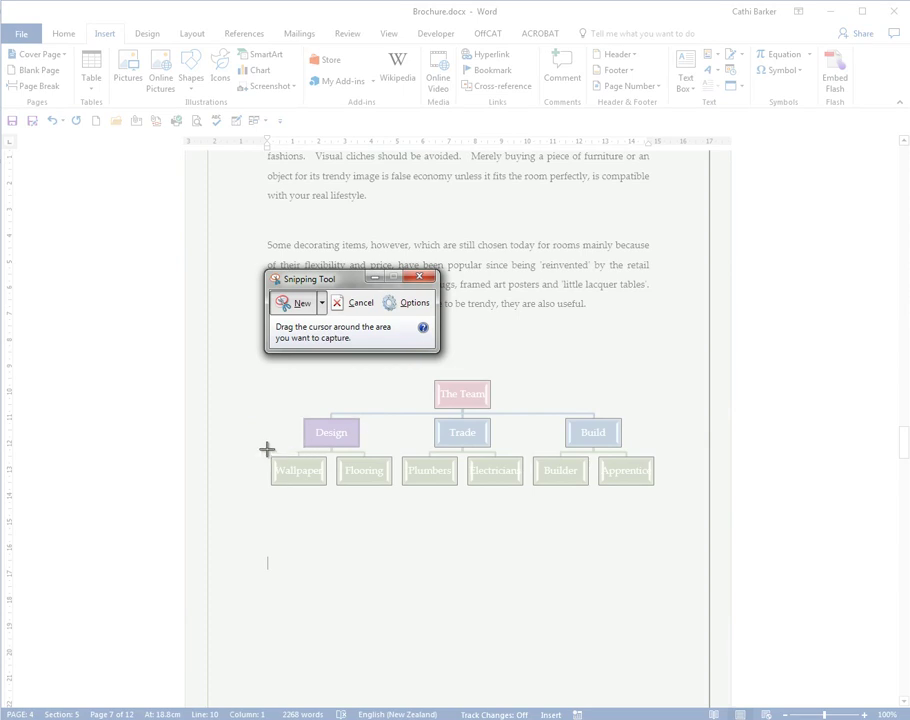
{"action": "left_click_drag", "start_coordinate": [267, 449], "coordinate": [666, 492]}
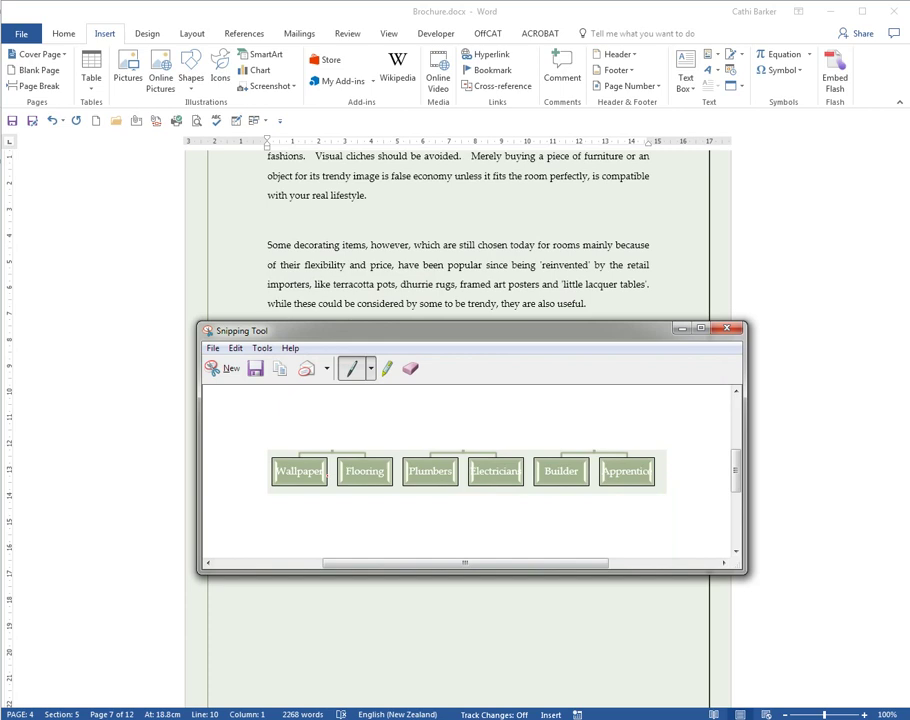
{"action": "left_click", "coordinate": [235, 347]}
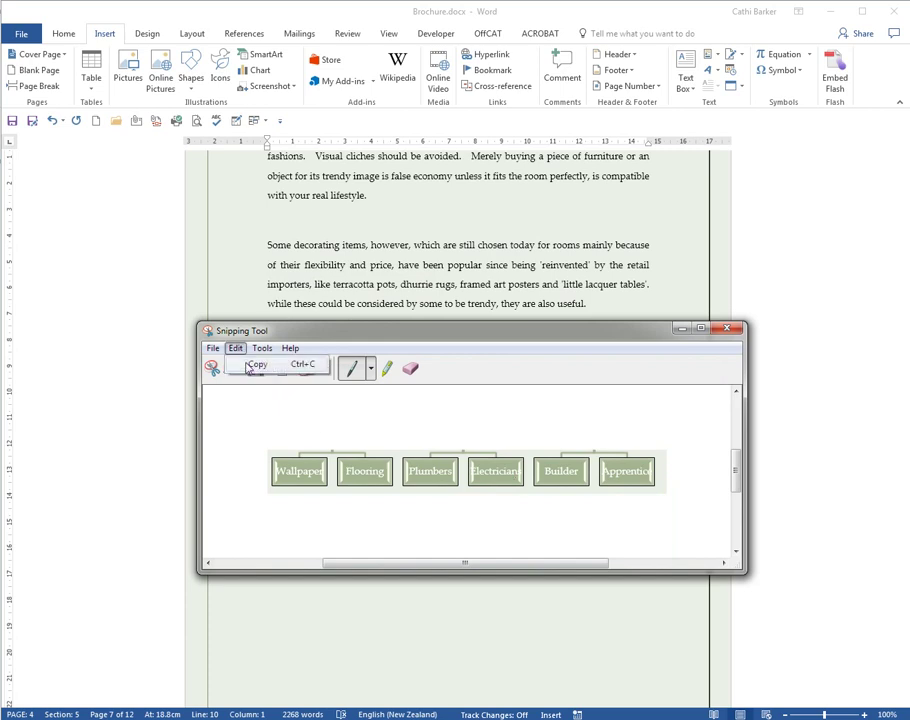
{"action": "left_click", "coordinate": [220, 367]}
{"action": "left_click", "coordinate": [304, 618]}
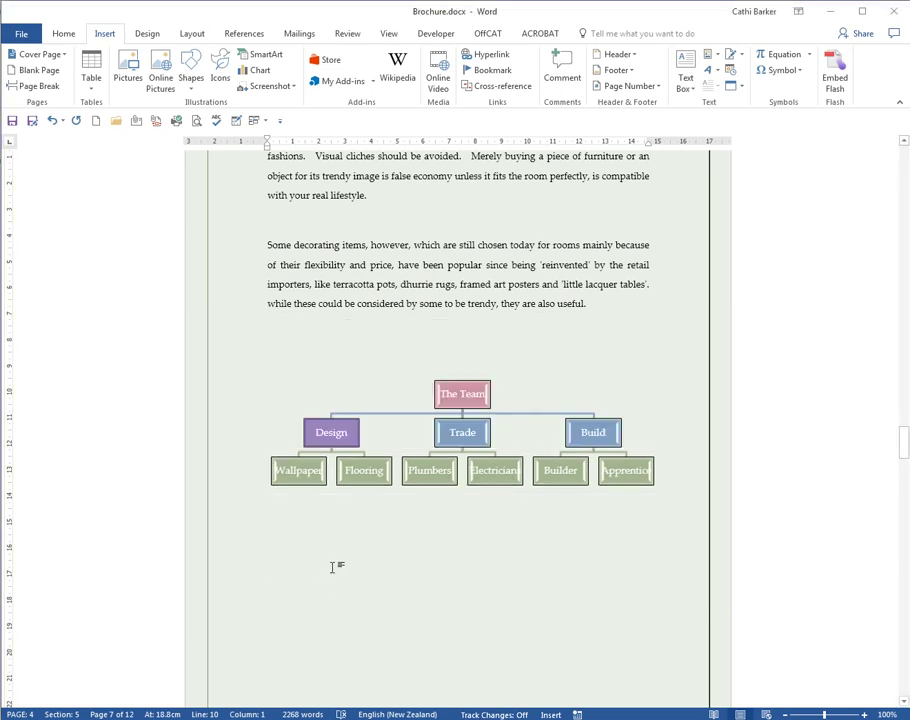
{"action": "key", "text": "ctrl+v"}
- Add a line reading "This is the lower Level" between the last paragraph and the organisation chart
{"action": "key", "text": "Up"}
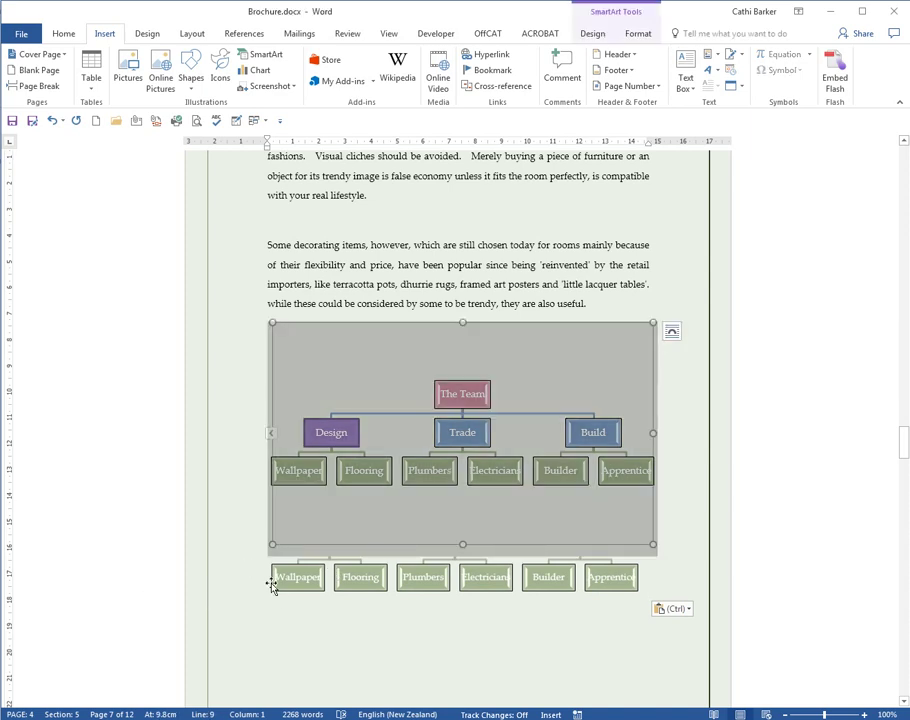
{"action": "left_click", "coordinate": [310, 590]}
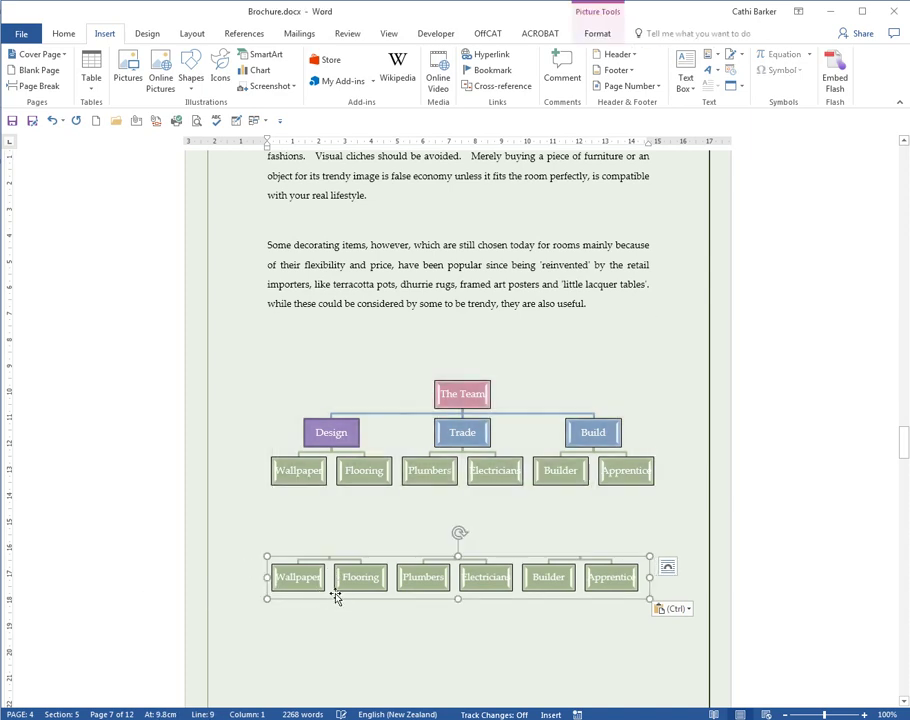
{"action": "key", "text": "Down"}
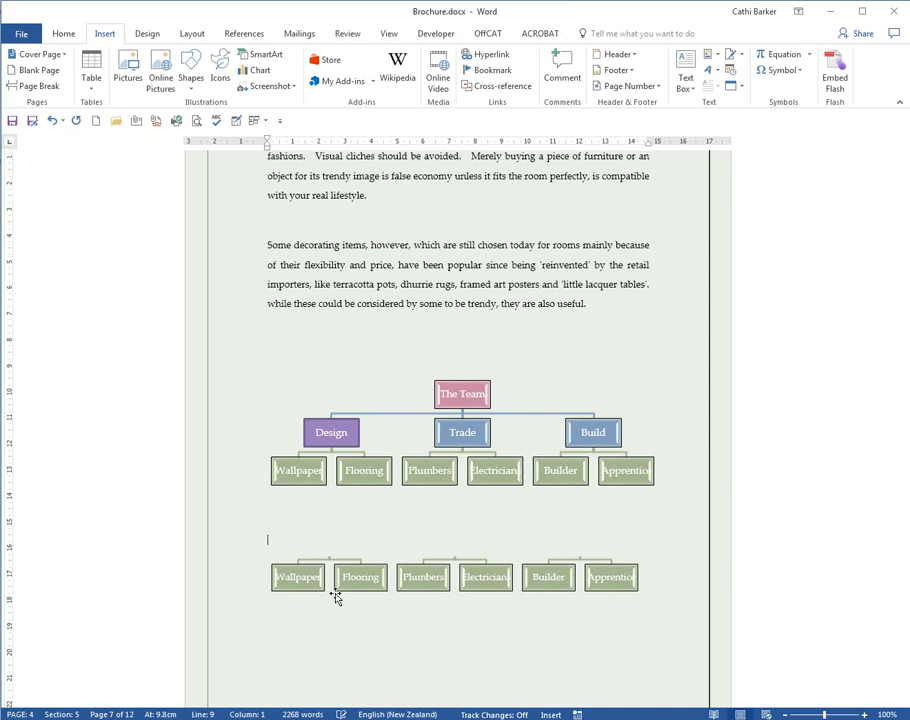
{"action": "key", "text": "Return"}
{"action": "type", "text": "This"}
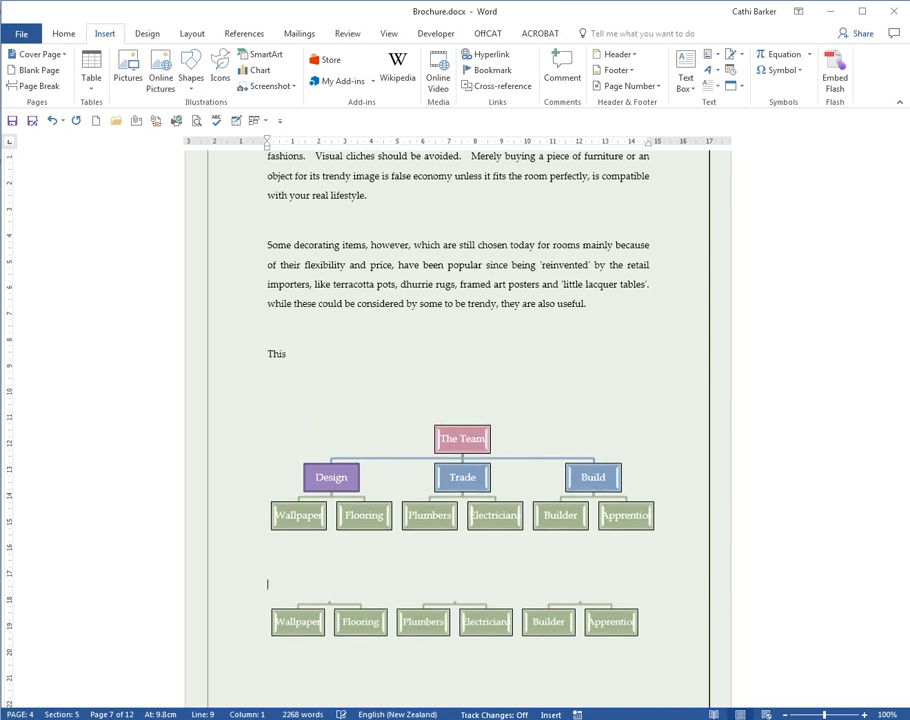
{"action": "type", "text": " is the lower Level"}
{"action": "left_click", "coordinate": [315, 557]}
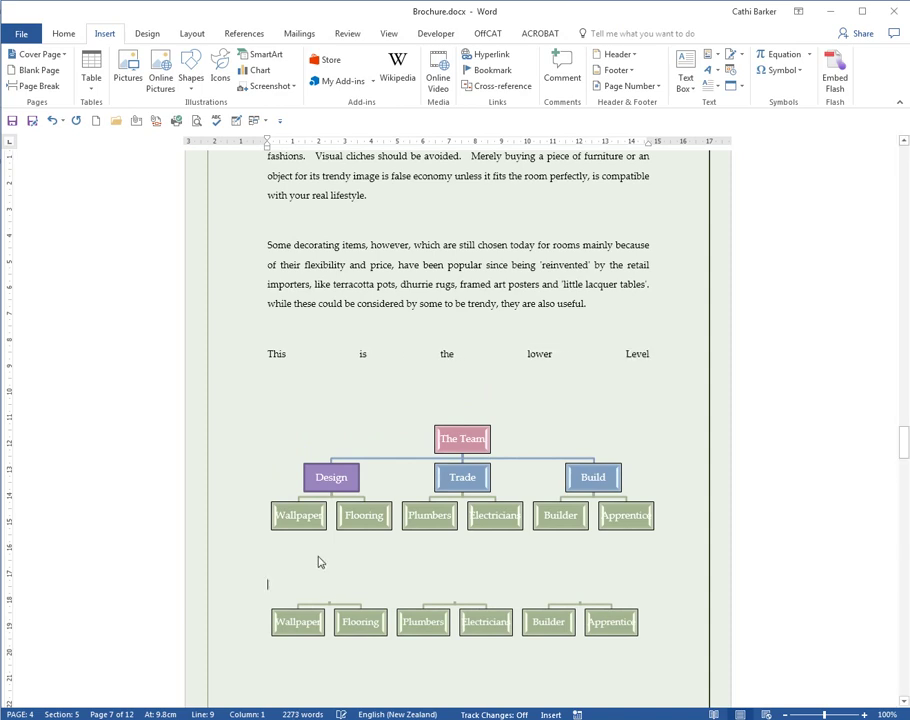
- Set the bottom-row picture's text wrapping to Top and Bottom and move it directly under "This is the lower Level"
{"action": "left_click", "coordinate": [372, 617]}
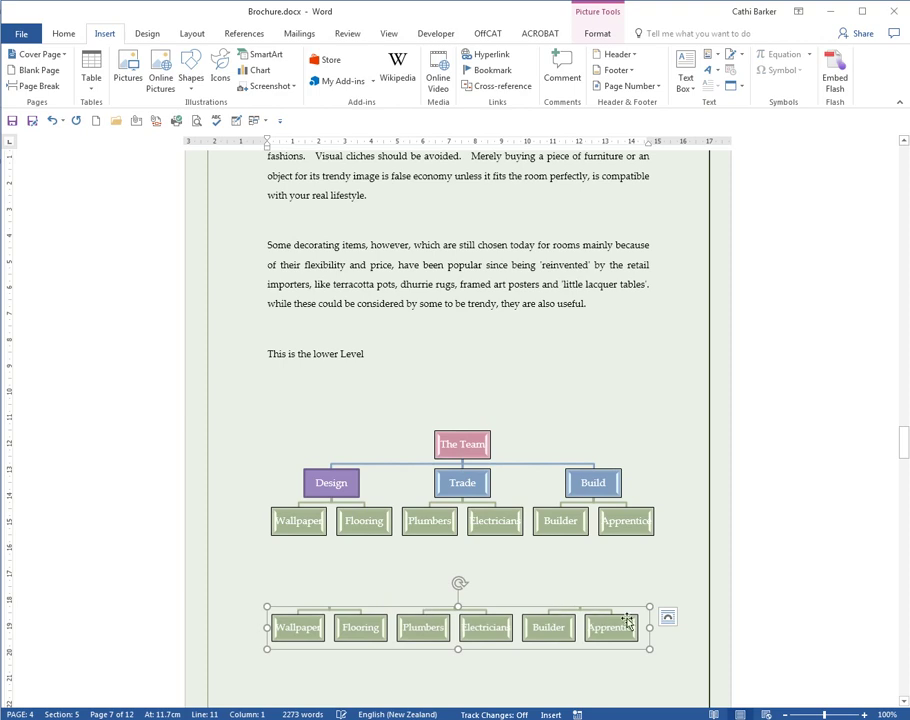
{"action": "left_click", "coordinate": [668, 617]}
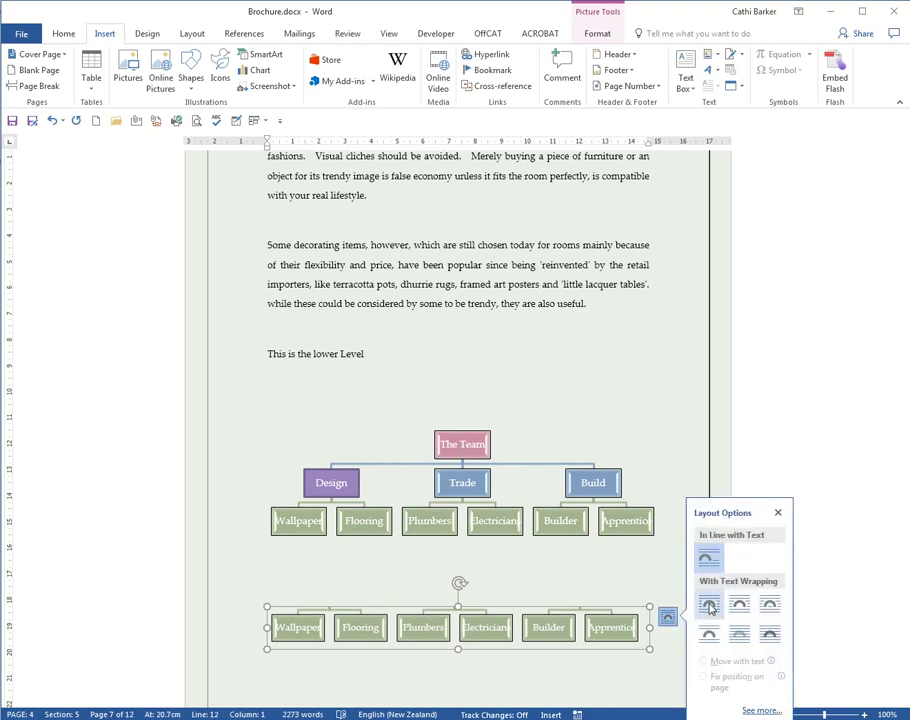
{"action": "left_click", "coordinate": [709, 634]}
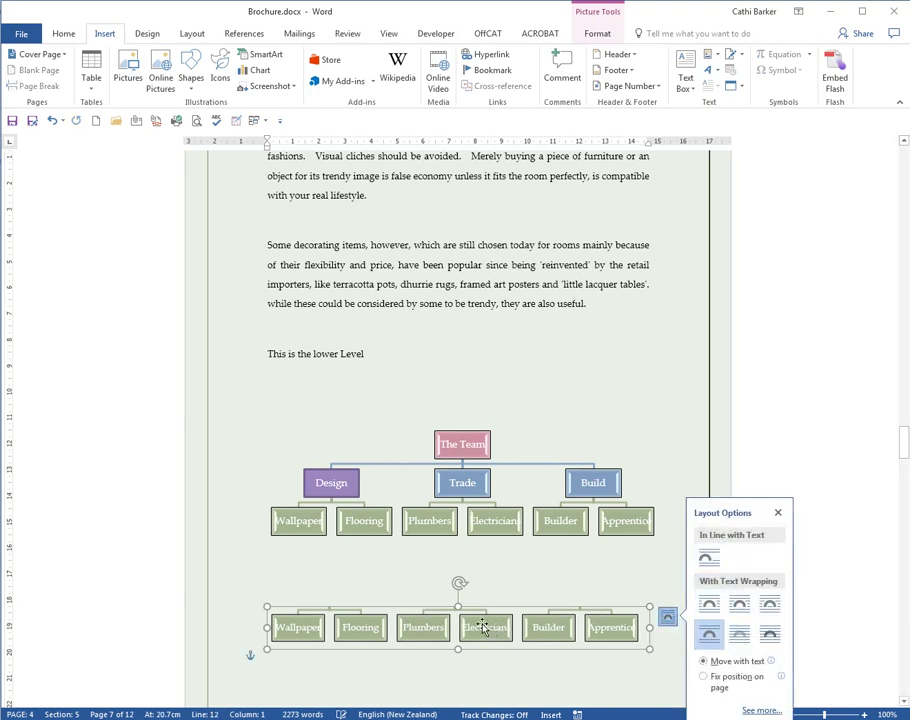
{"action": "left_click_drag", "start_coordinate": [483, 627], "coordinate": [478, 379]}
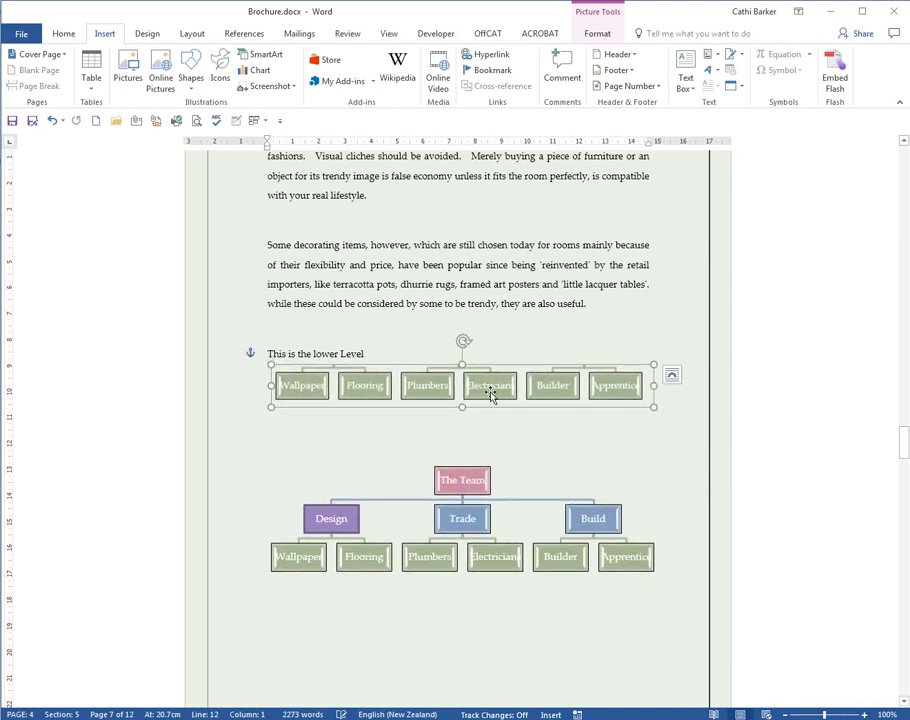
- Enter "This is the top position" on the empty line above "This is the lower Level" and start a new line below it
{"action": "left_click", "coordinate": [403, 446]}
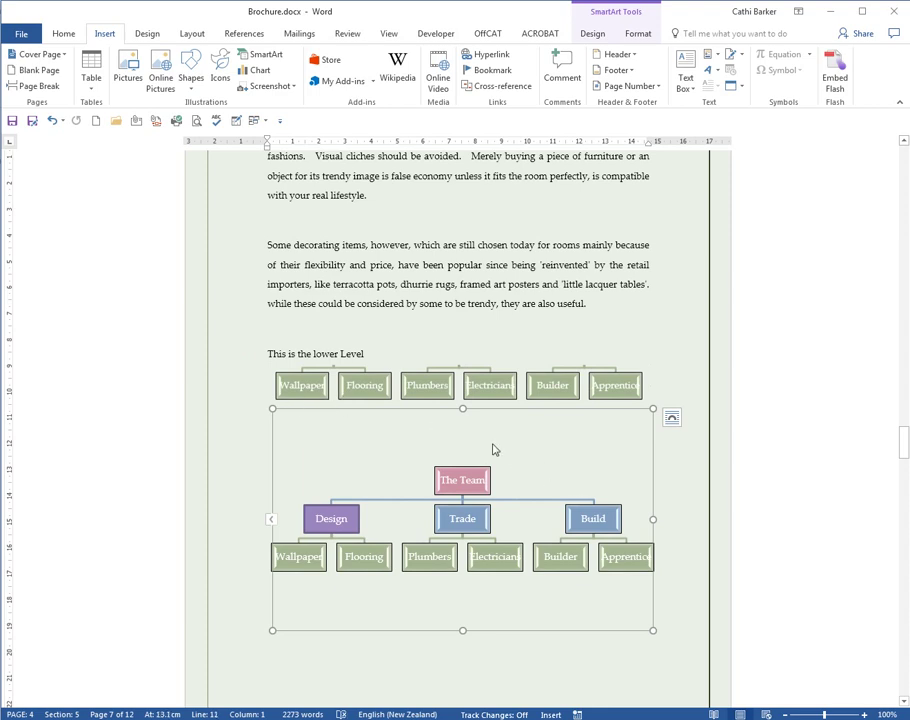
{"action": "left_click", "coordinate": [403, 336]}
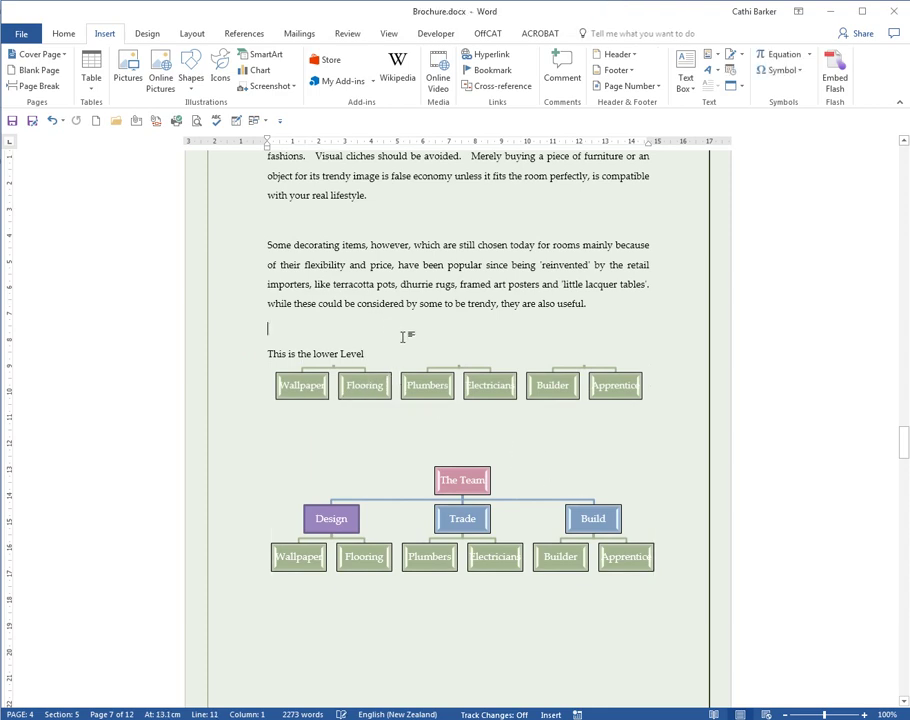
{"action": "type", "text": "T"}
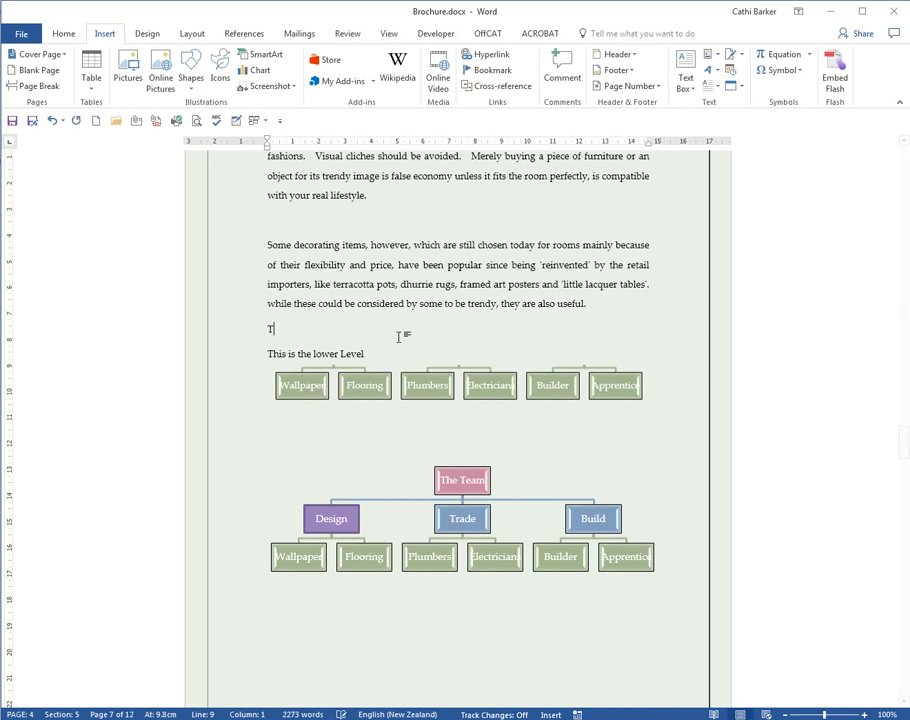
{"action": "type", "text": "his is the top position"}
{"action": "key", "text": "Return"}
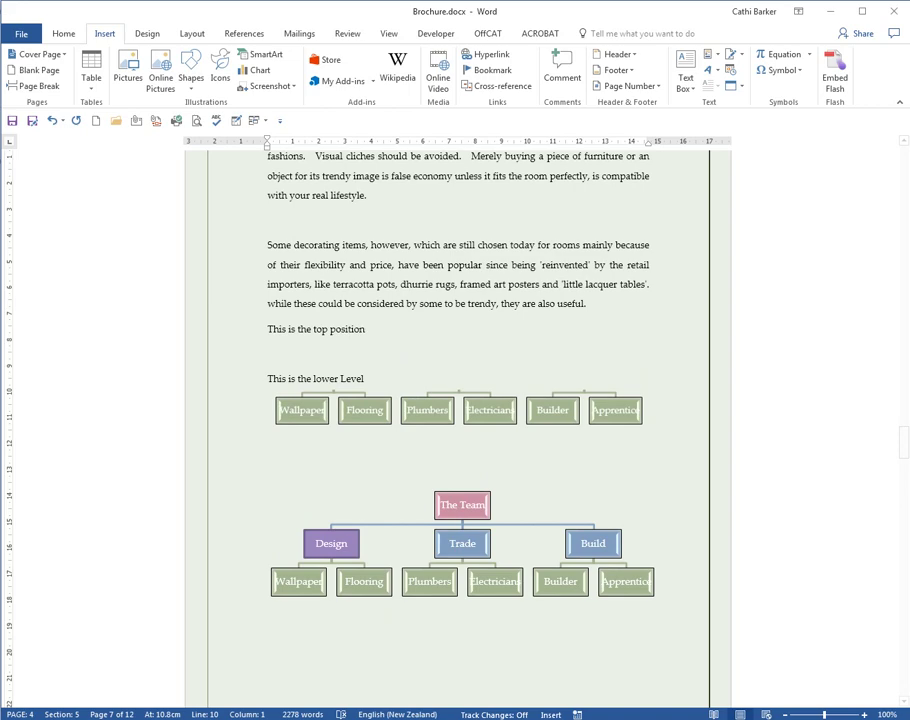
- Capture only the chart's The Team box with the Snipping Tool and paste it under "This is the top position" in Word
{"action": "key", "text": "alt+Tab"}
{"action": "left_click", "coordinate": [227, 368]}
{"action": "left_click_drag", "start_coordinate": [428, 482], "coordinate": [494, 525]}
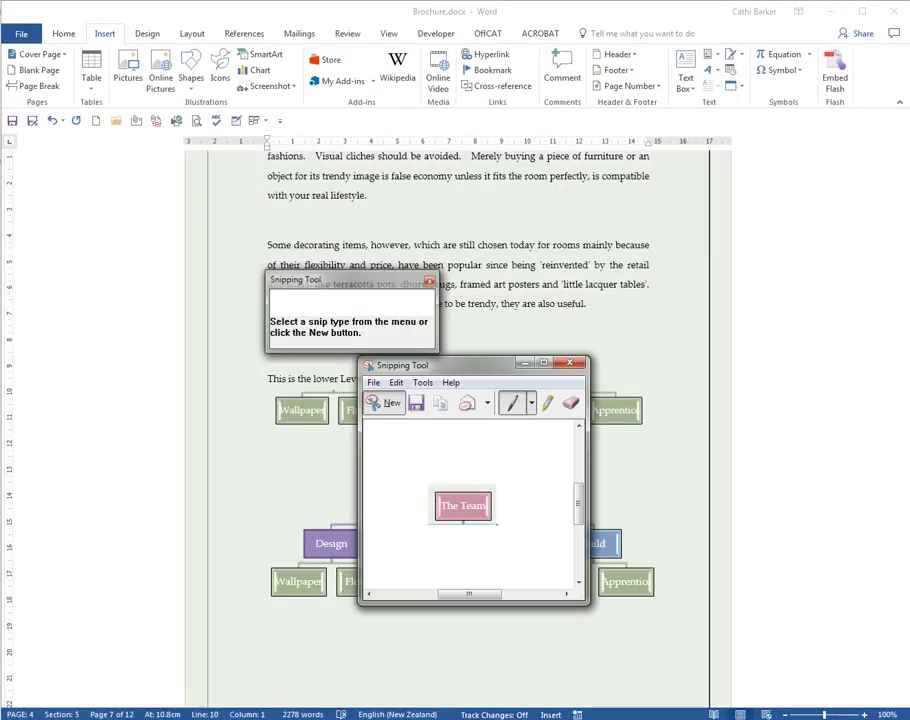
{"action": "left_click", "coordinate": [396, 383]}
{"action": "left_click", "coordinate": [410, 398]}
{"action": "left_click", "coordinate": [303, 347]}
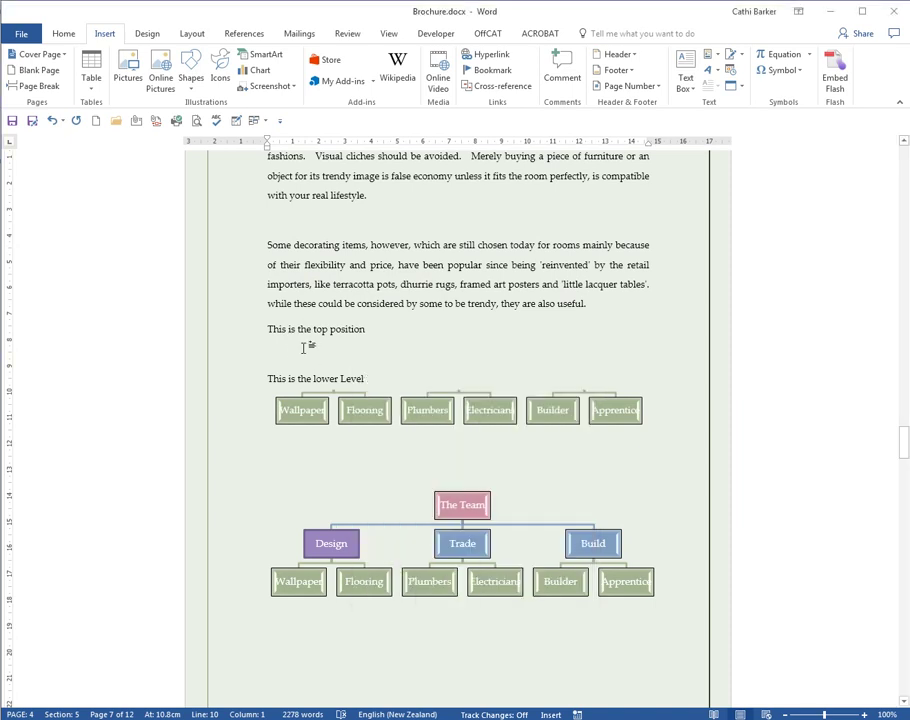
{"action": "key", "text": "ctrl+v"}
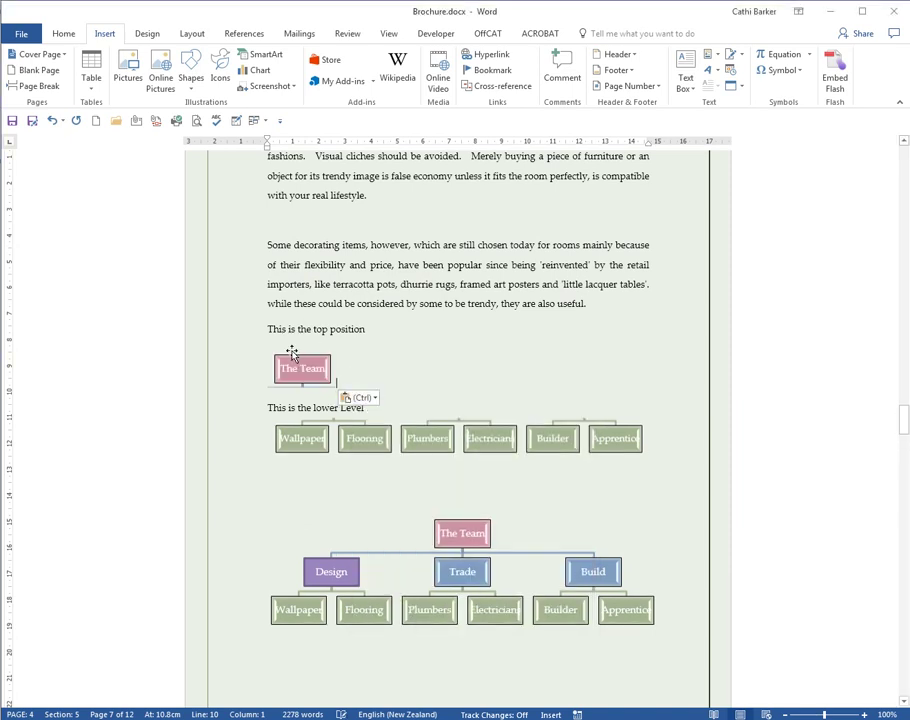
- Set the text wrapping of the pasted The Team picture to Top and Bottom
{"action": "left_click", "coordinate": [318, 368]}
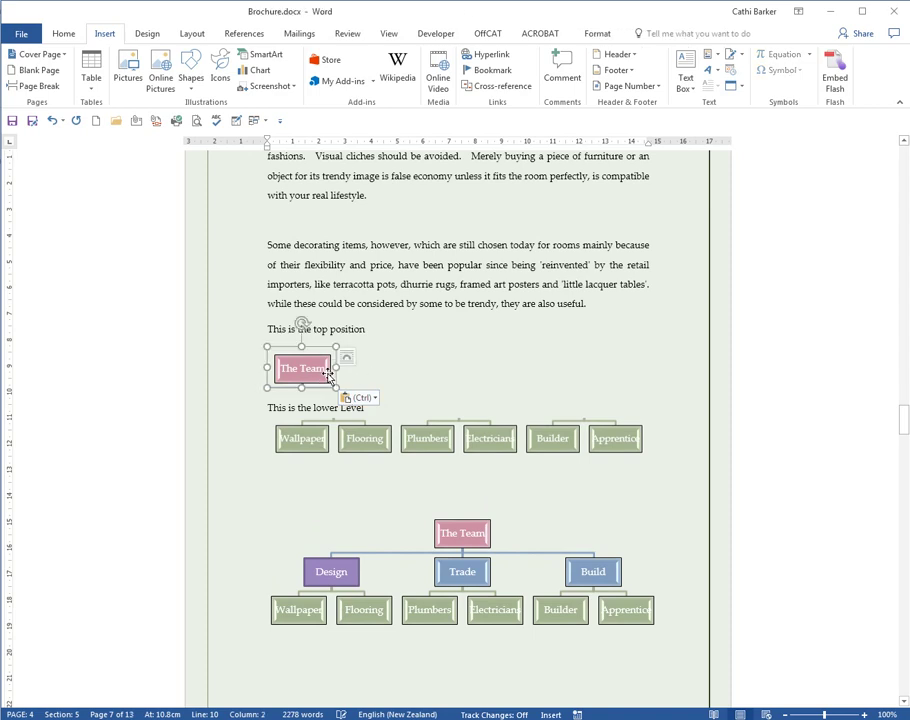
{"action": "left_click", "coordinate": [355, 358]}
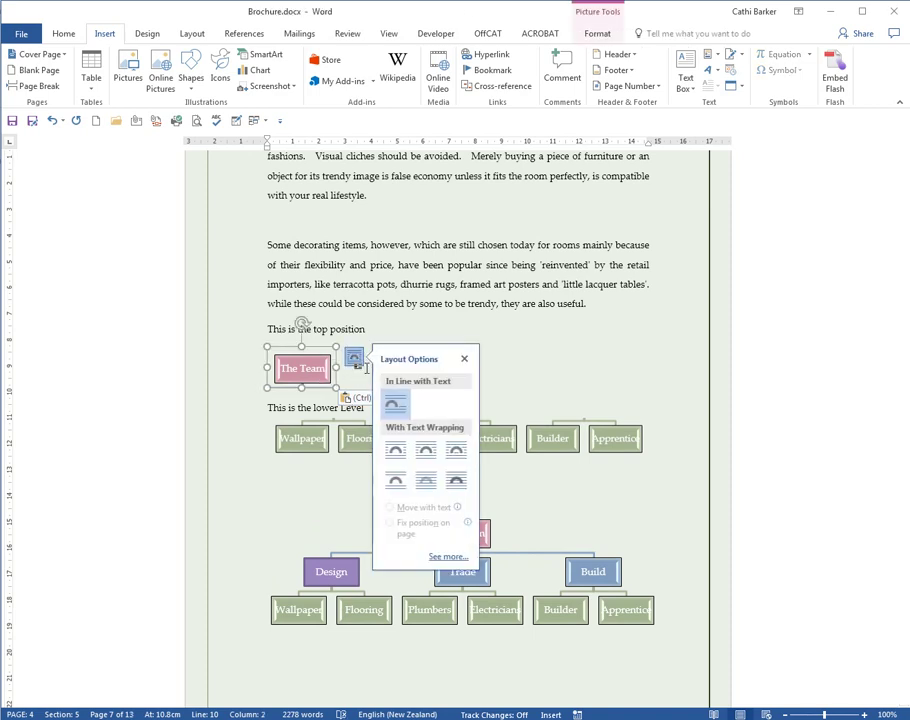
{"action": "left_click", "coordinate": [396, 480]}
- Add the line "This is the middle position" with a new line after it, and move The Team picture directly under "This is the top position"
{"action": "left_click", "coordinate": [382, 398]}
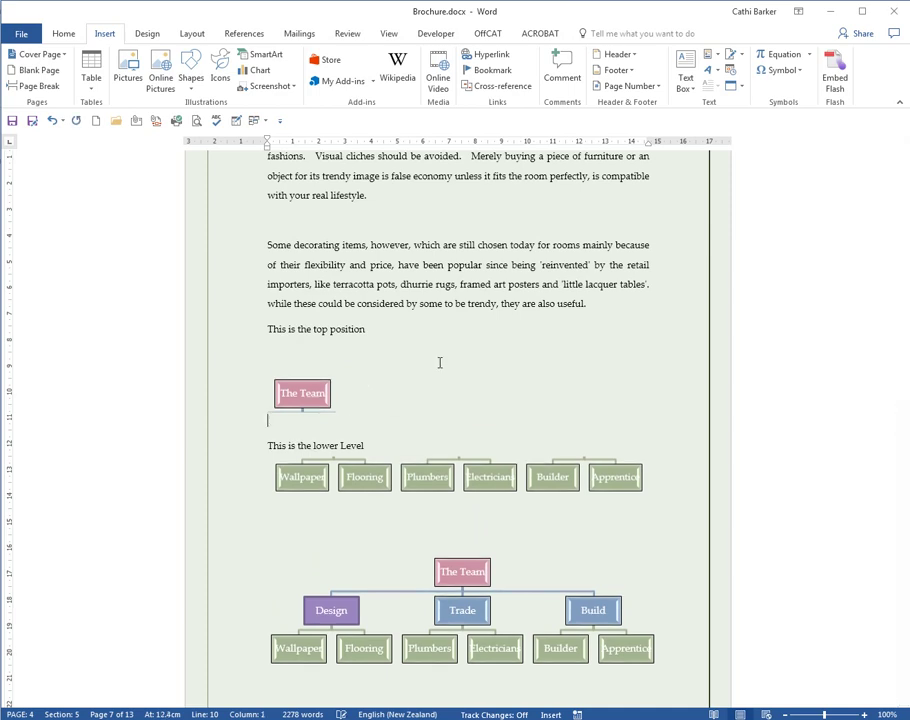
{"action": "type", "text": "This is the middle position"}
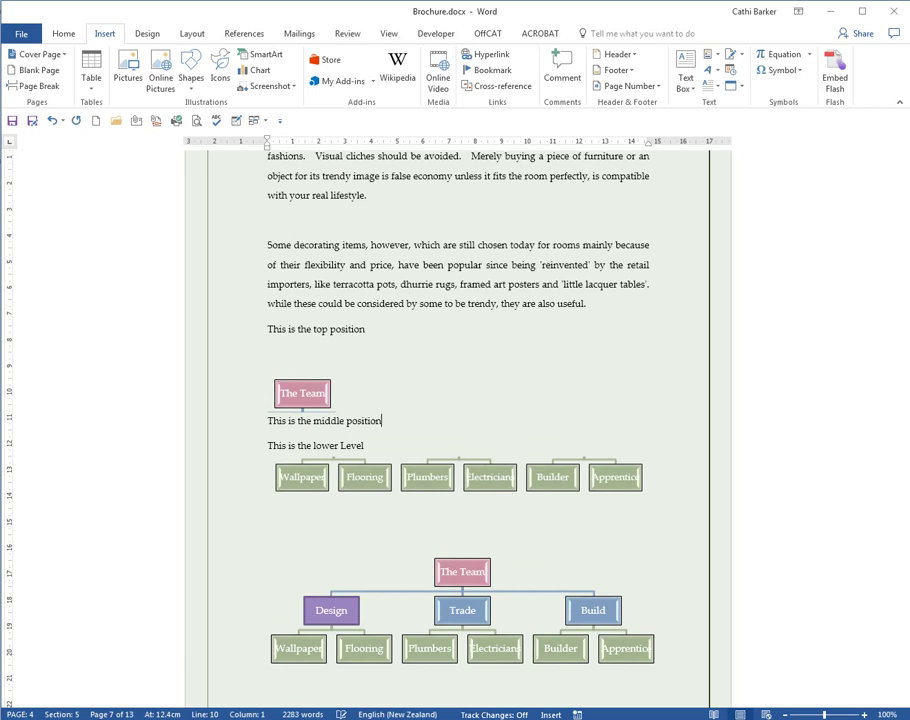
{"action": "key", "text": "Return"}
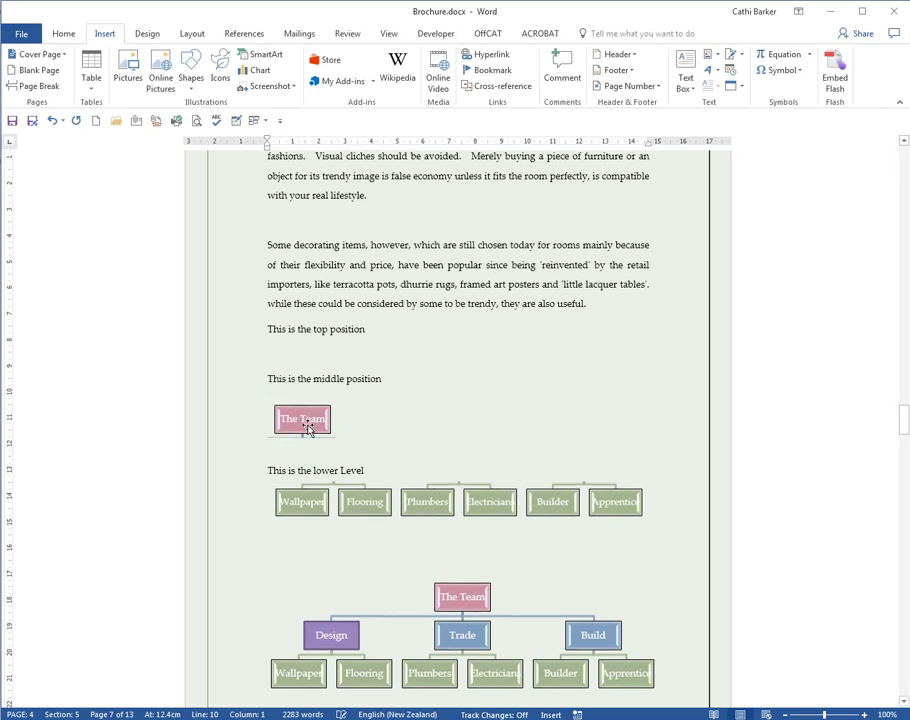
{"action": "left_click_drag", "start_coordinate": [307, 428], "coordinate": [309, 373]}
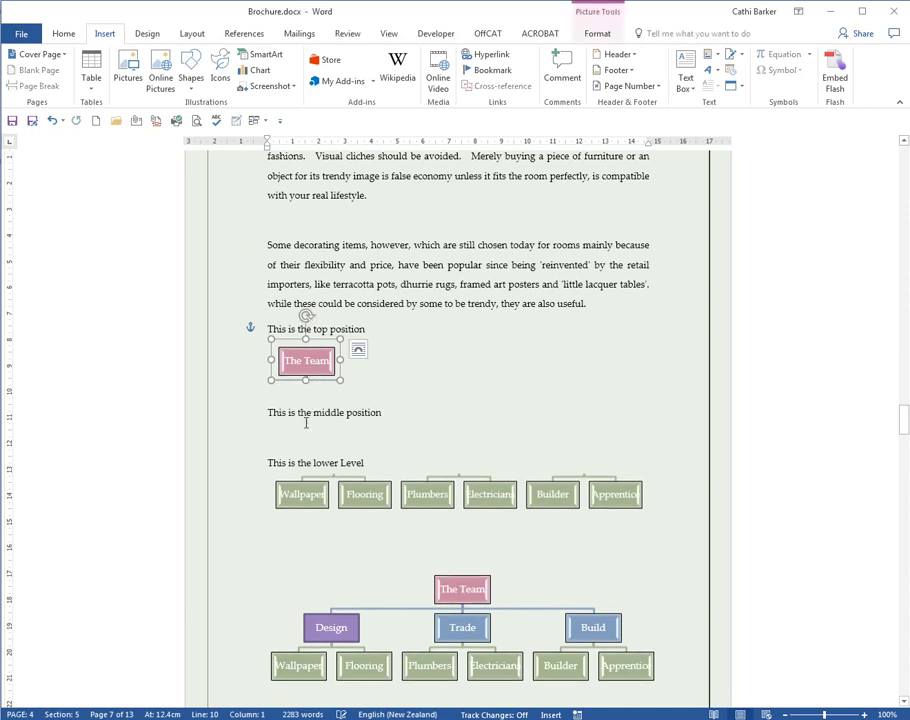
- Capture the chart's Design, Trade and Build row with the Snipping Tool and paste it under "This is the middle position" in Word
{"action": "left_click", "coordinate": [319, 431]}
{"action": "scroll", "coordinate": [500, 445], "scroll_direction": "down", "scroll_amount": 1}
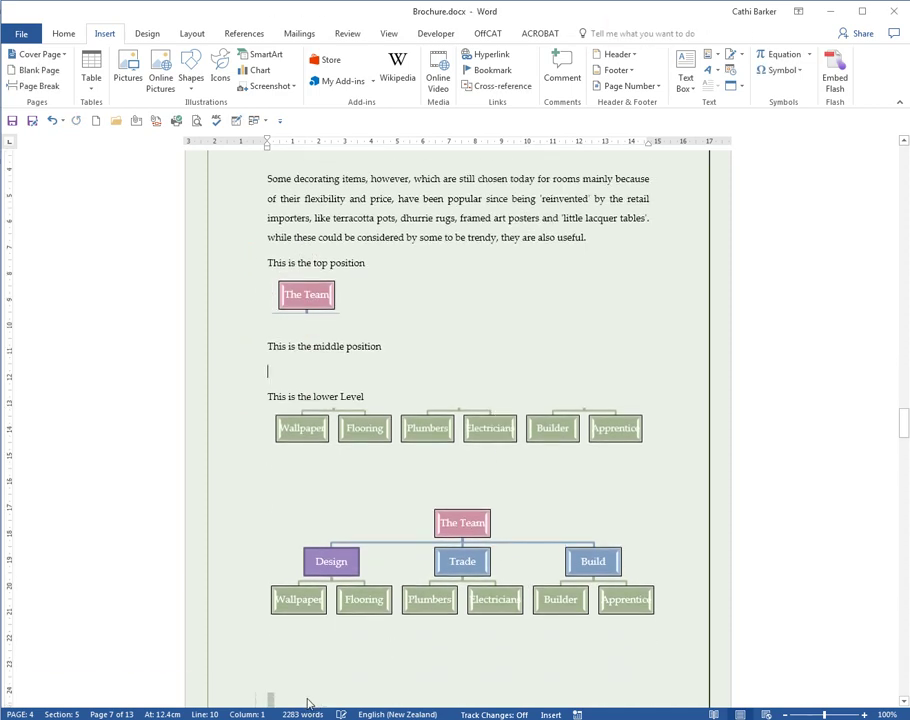
{"action": "left_click", "coordinate": [389, 403]}
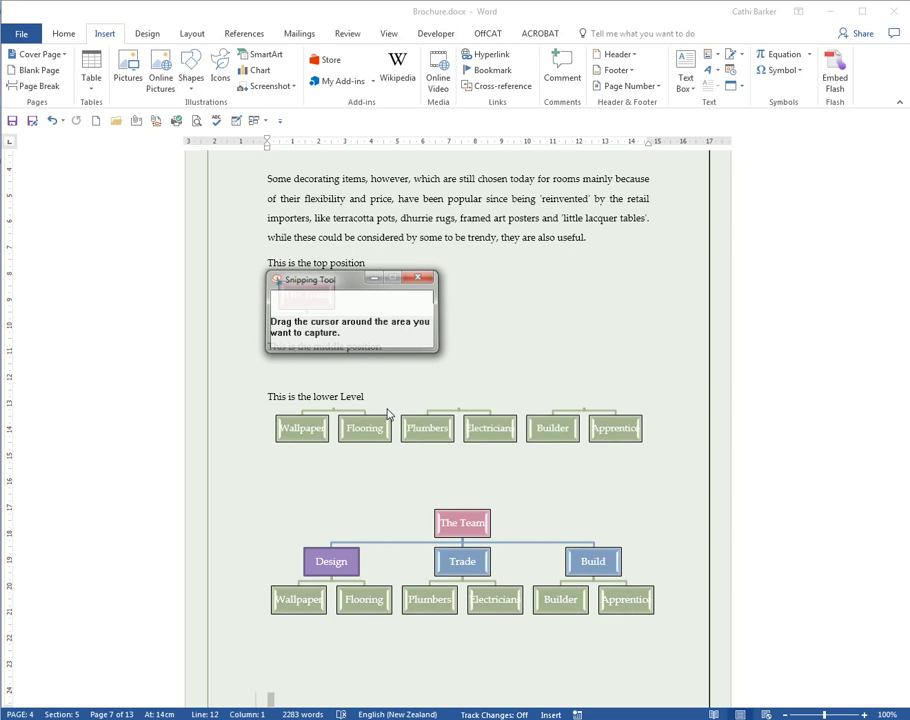
{"action": "left_click_drag", "start_coordinate": [294, 535], "coordinate": [629, 584]}
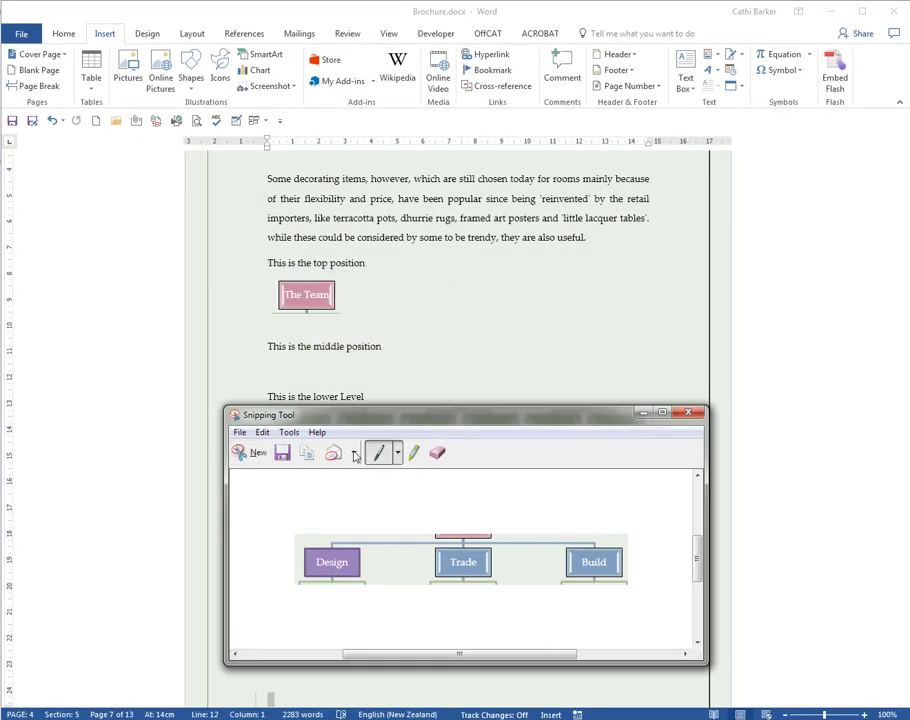
{"action": "left_click", "coordinate": [262, 432]}
{"action": "left_click", "coordinate": [278, 451]}
{"action": "left_click", "coordinate": [287, 367]}
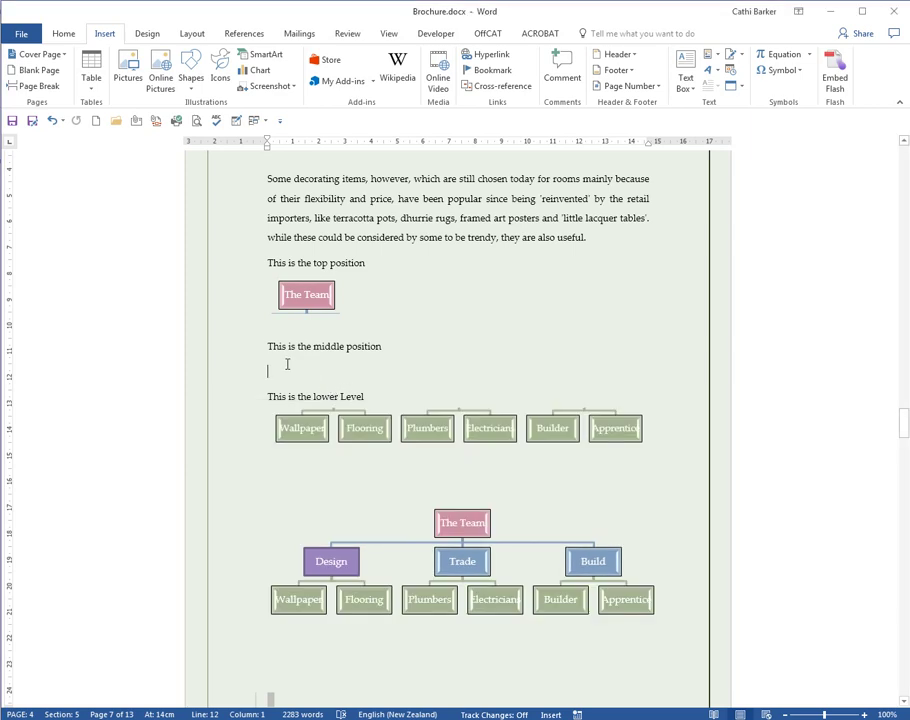
{"action": "key", "text": "ctrl+v"}
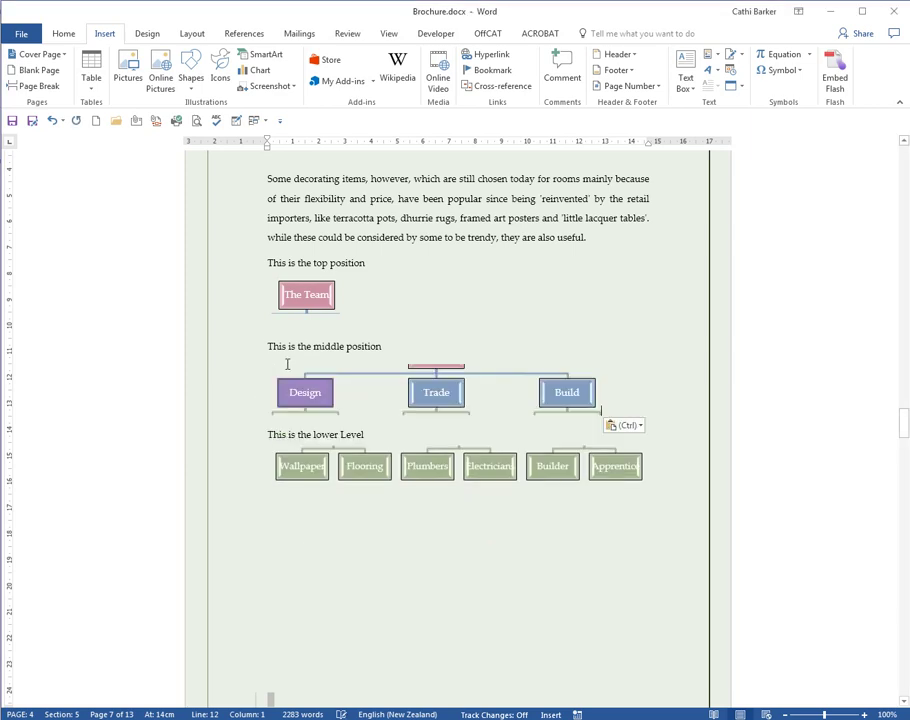
- Insert an empty line between the middle-row picture and "This is the lower Level"
{"action": "scroll", "coordinate": [443, 323], "scroll_direction": "up", "scroll_amount": 1}
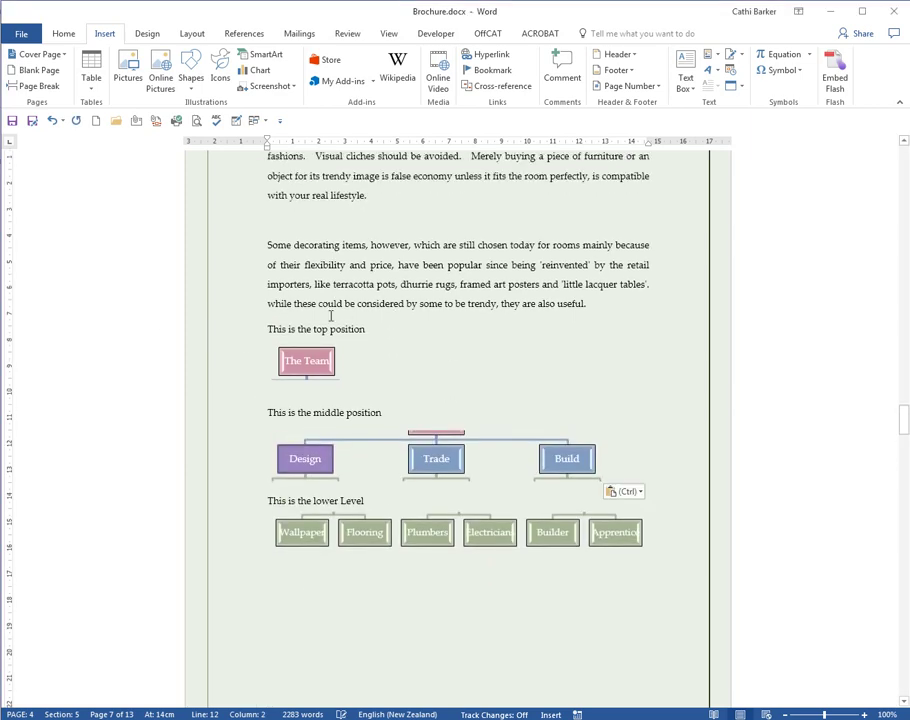
{"action": "left_click", "coordinate": [352, 499]}
{"action": "key", "text": "Home"}
{"action": "key", "text": "Return"}
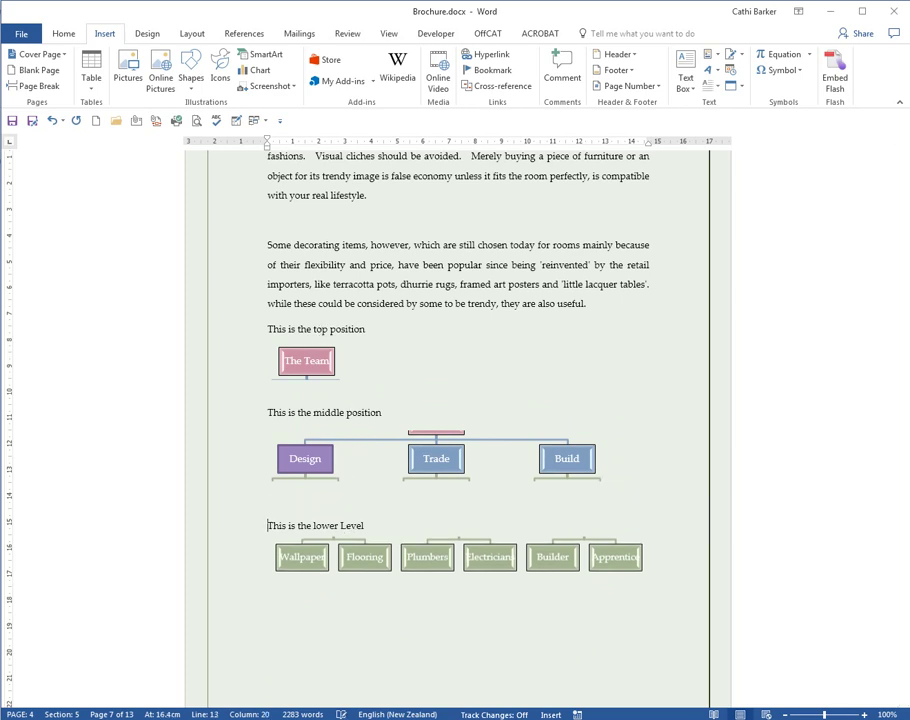
- Capture the entire organisation chart on the following page with the Snipping Tool, copy the snip and return to the Word document
{"action": "scroll", "coordinate": [443, 505], "scroll_direction": "down", "scroll_amount": 5}
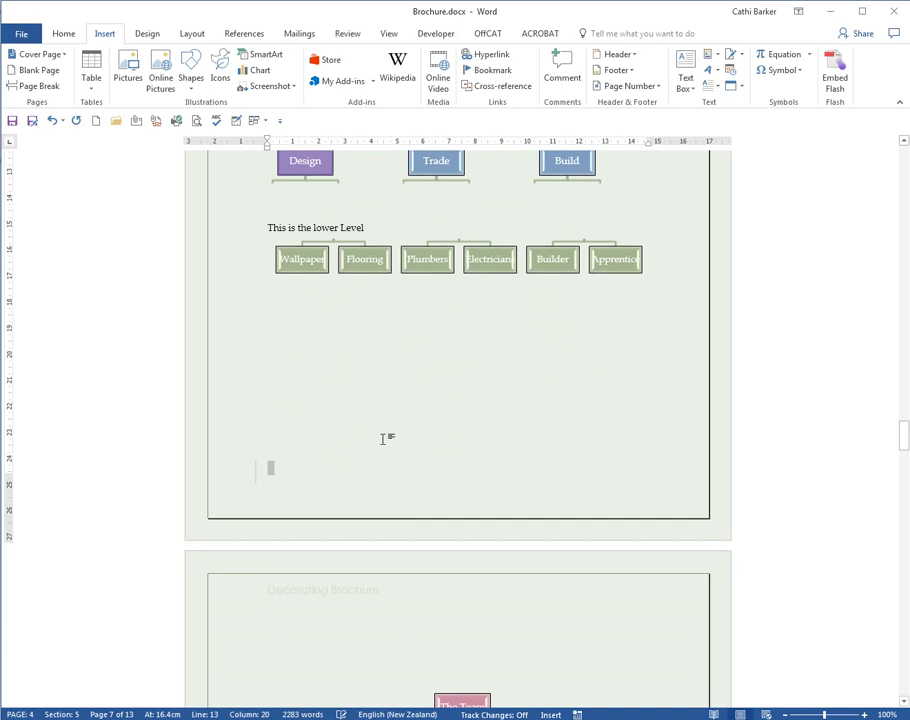
{"action": "scroll", "coordinate": [408, 481], "scroll_direction": "down", "scroll_amount": 3}
{"action": "left_click", "coordinate": [465, 536]}
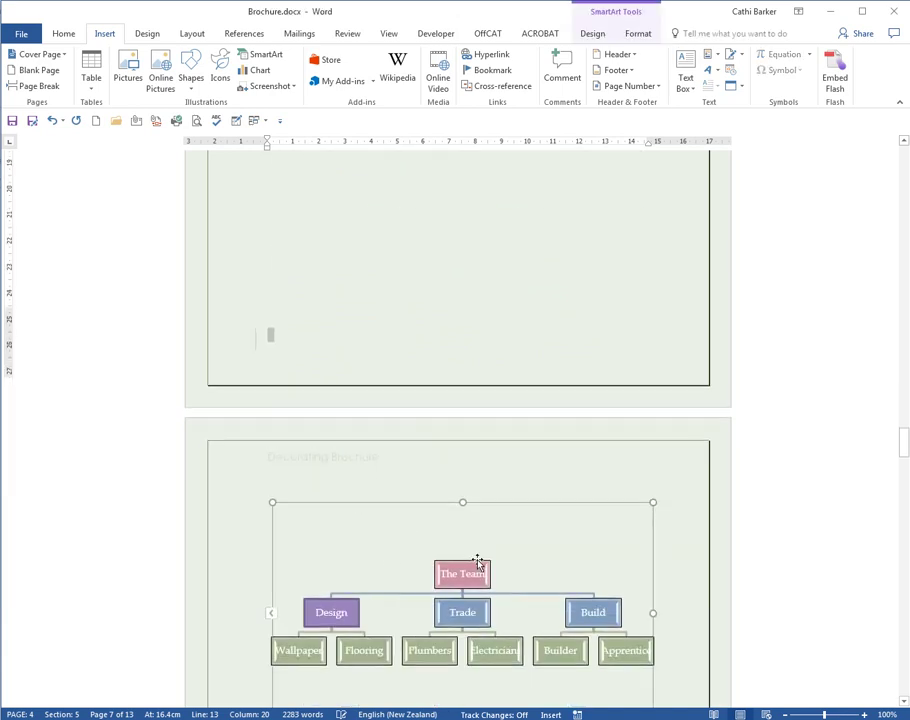
{"action": "scroll", "coordinate": [455, 550], "scroll_direction": "down", "scroll_amount": 3}
{"action": "left_click", "coordinate": [266, 599]}
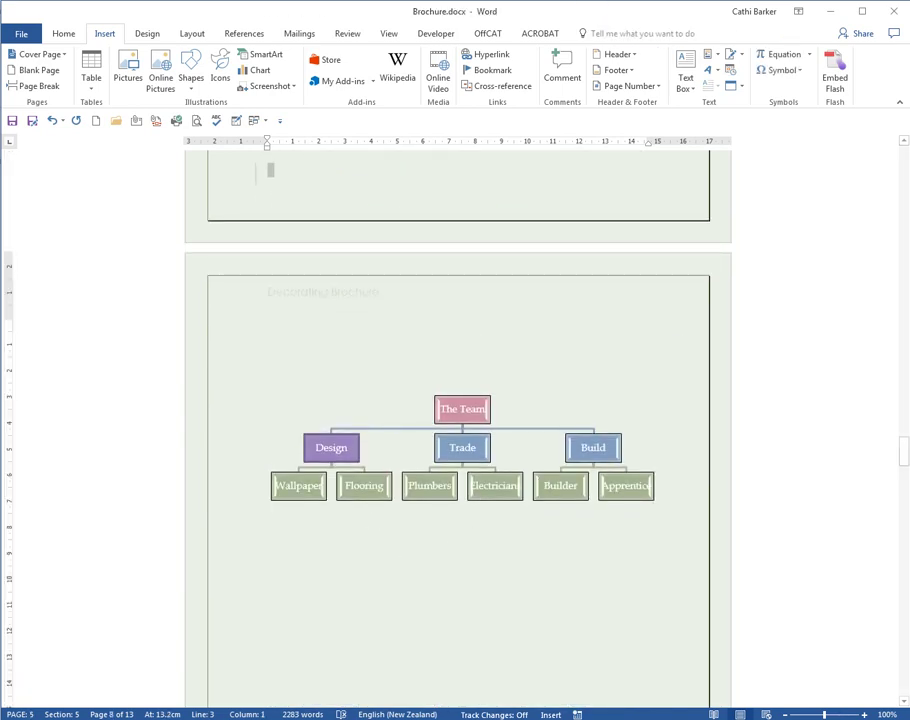
{"action": "left_click_drag", "start_coordinate": [293, 420], "coordinate": [626, 468]}
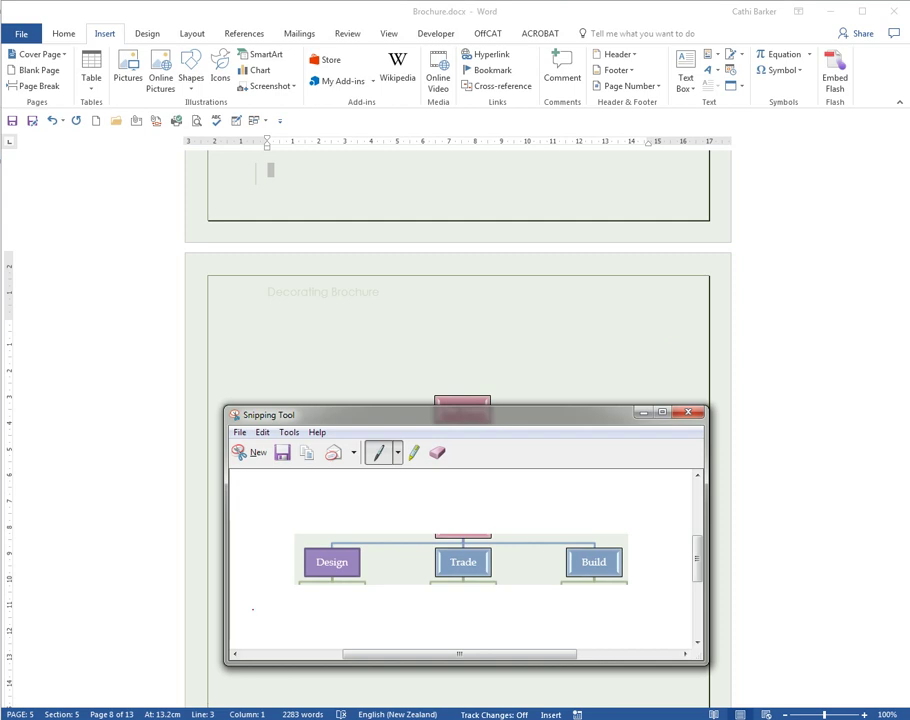
{"action": "left_click", "coordinate": [252, 452]}
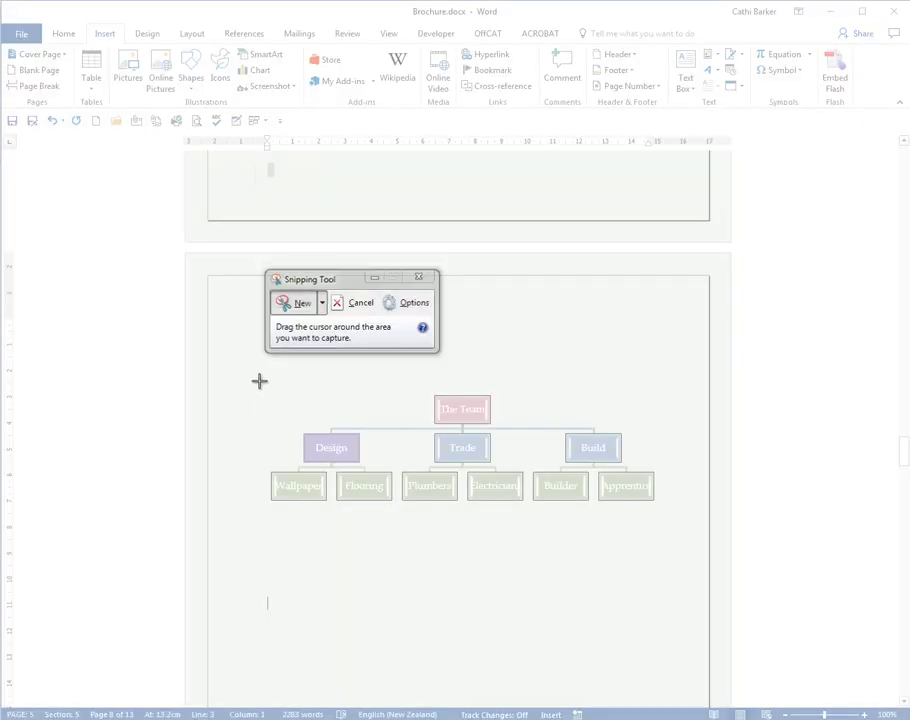
{"action": "left_click_drag", "start_coordinate": [259, 381], "coordinate": [665, 512]}
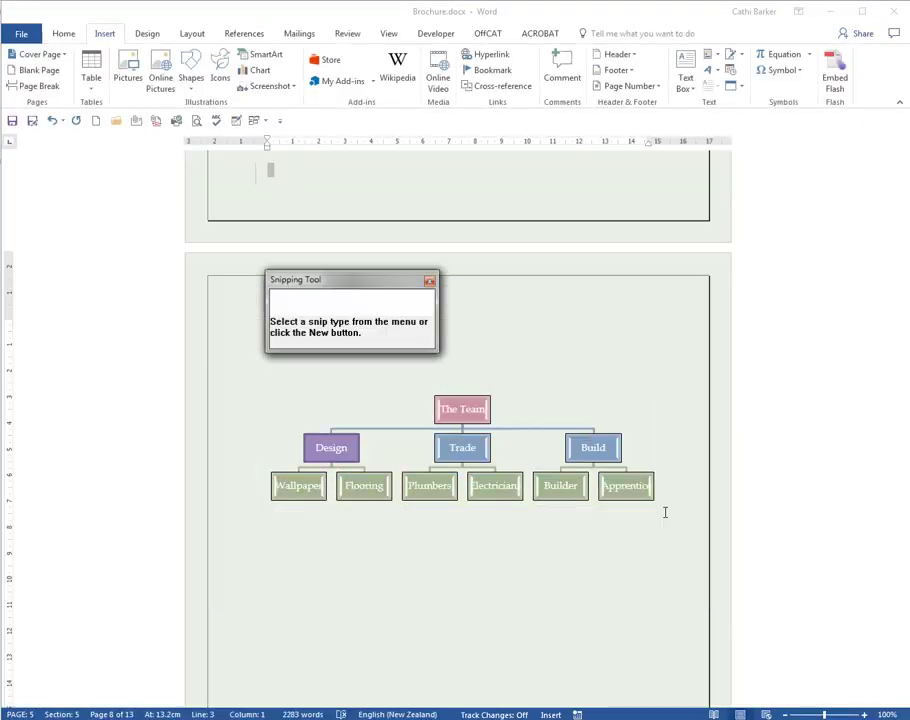
{"action": "left_click", "coordinate": [253, 281]}
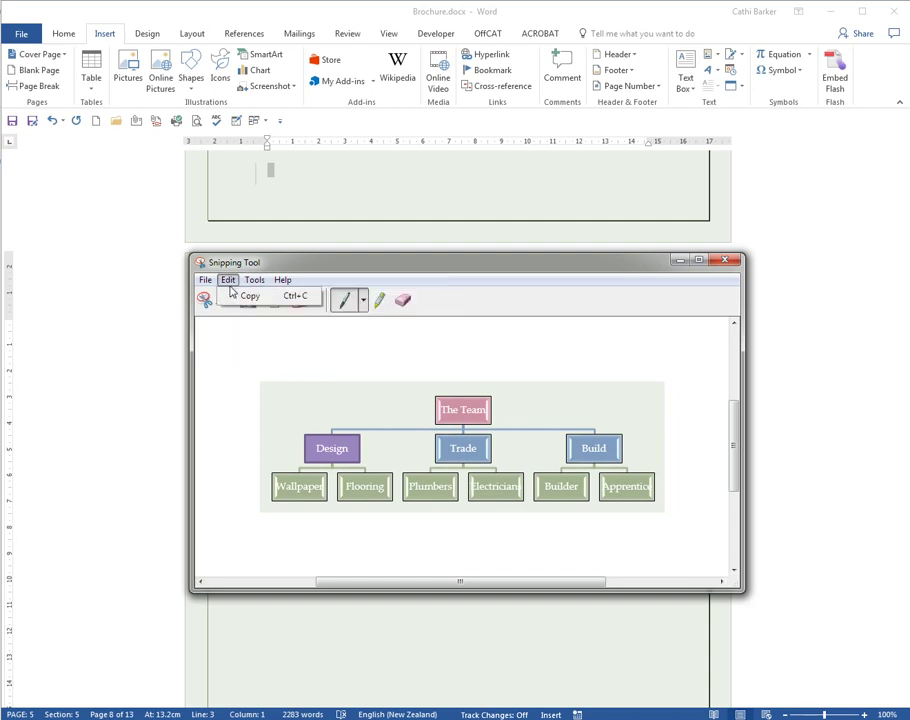
{"action": "left_click", "coordinate": [240, 296]}
{"action": "scroll", "coordinate": [340, 380], "scroll_direction": "up", "scroll_amount": 2}
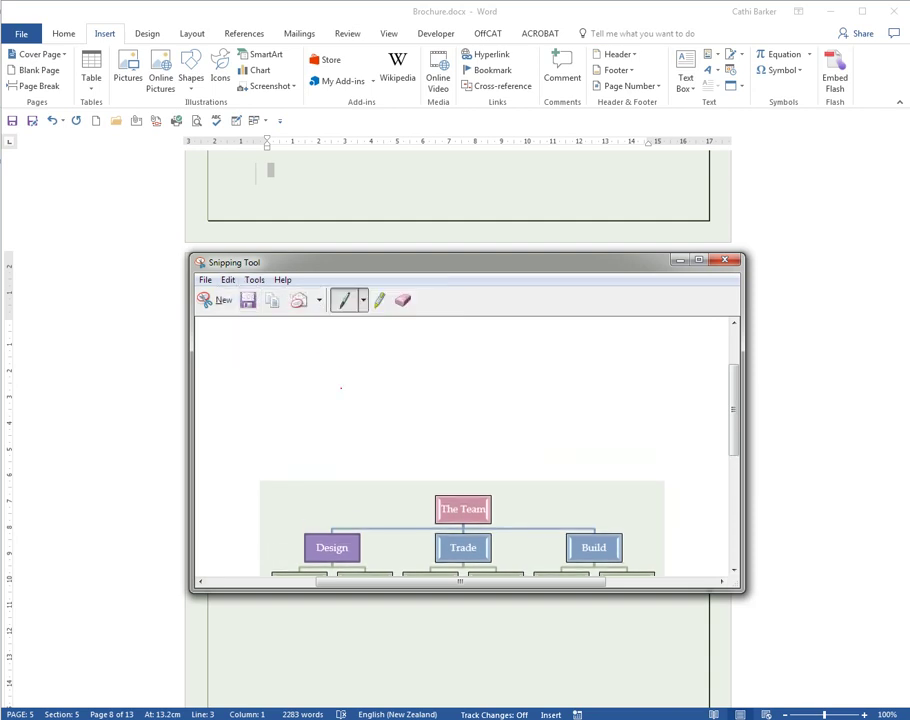
{"action": "left_click", "coordinate": [814, 362]}
- Enter "This is the entire team" below the lower-level picture and paste the whole-chart snip on a new line beneath it
{"action": "scroll", "coordinate": [820, 363], "scroll_direction": "up", "scroll_amount": 5}
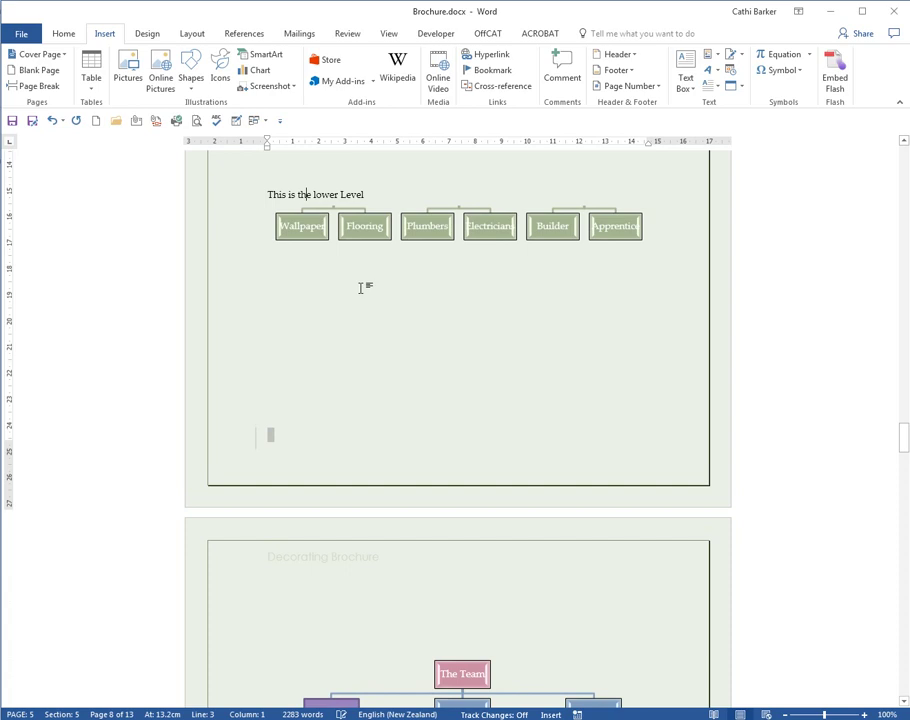
{"action": "key", "text": "End"}
{"action": "key", "text": "Down"}
{"action": "key", "text": "Down"}
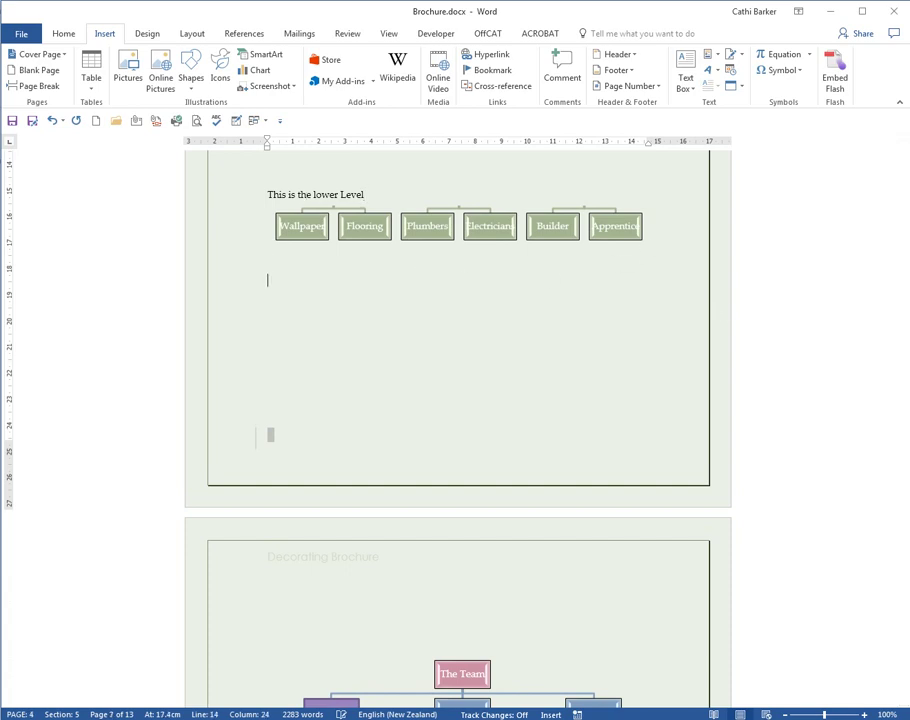
{"action": "type", "text": "This is the entire team"}
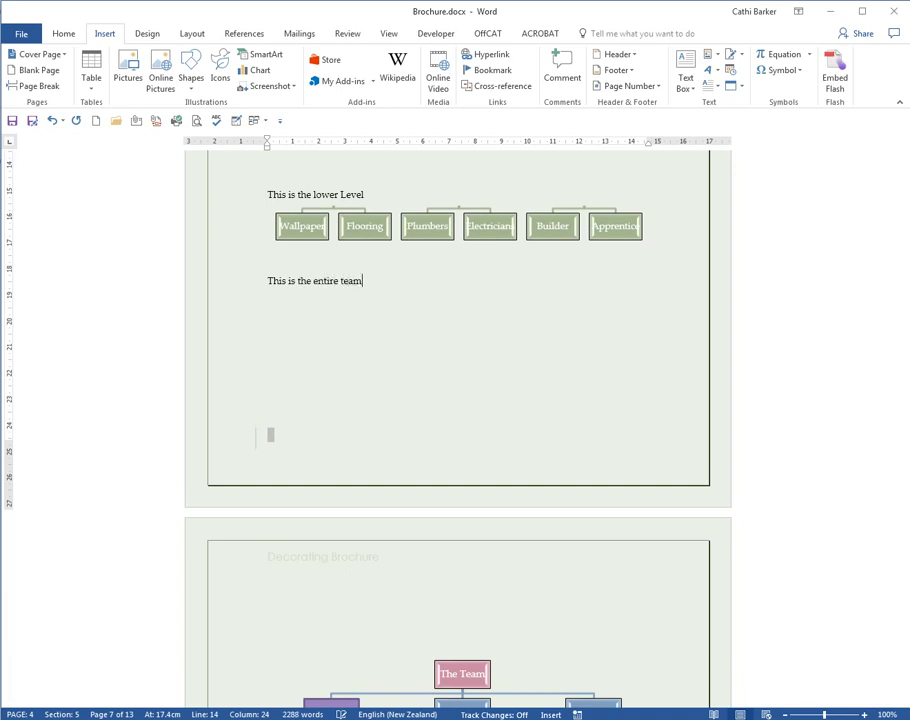
{"action": "key", "text": "Return"}
{"action": "key", "text": "ctrl+v"}
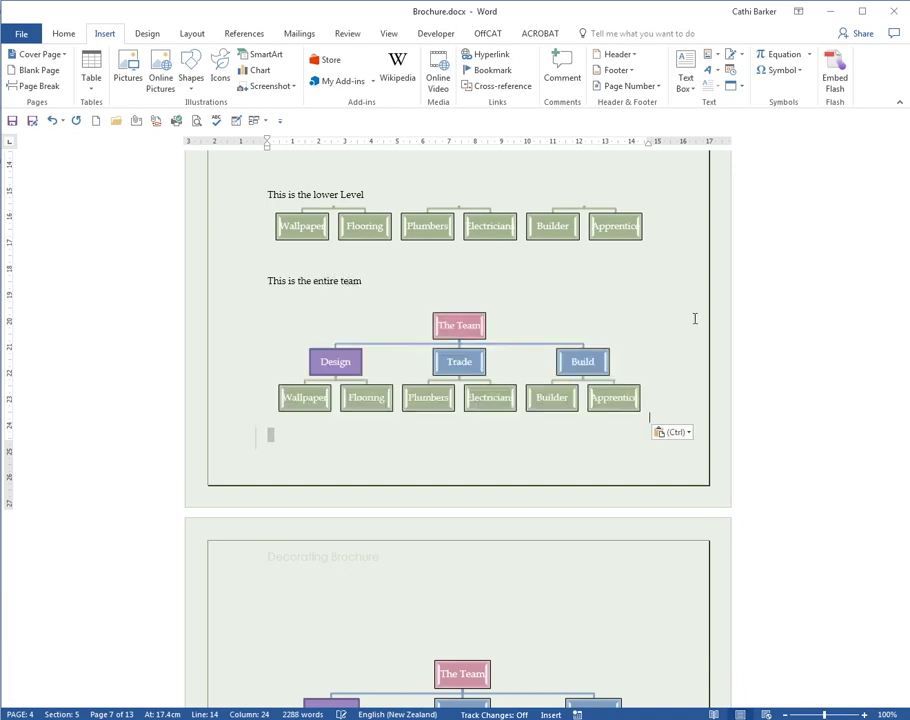
- Switch to the Snipping Tool and save the whole-chart snip to the Desktop as a JPEG file named TheTeam
{"action": "scroll", "coordinate": [694, 318], "scroll_direction": "up", "scroll_amount": 5}
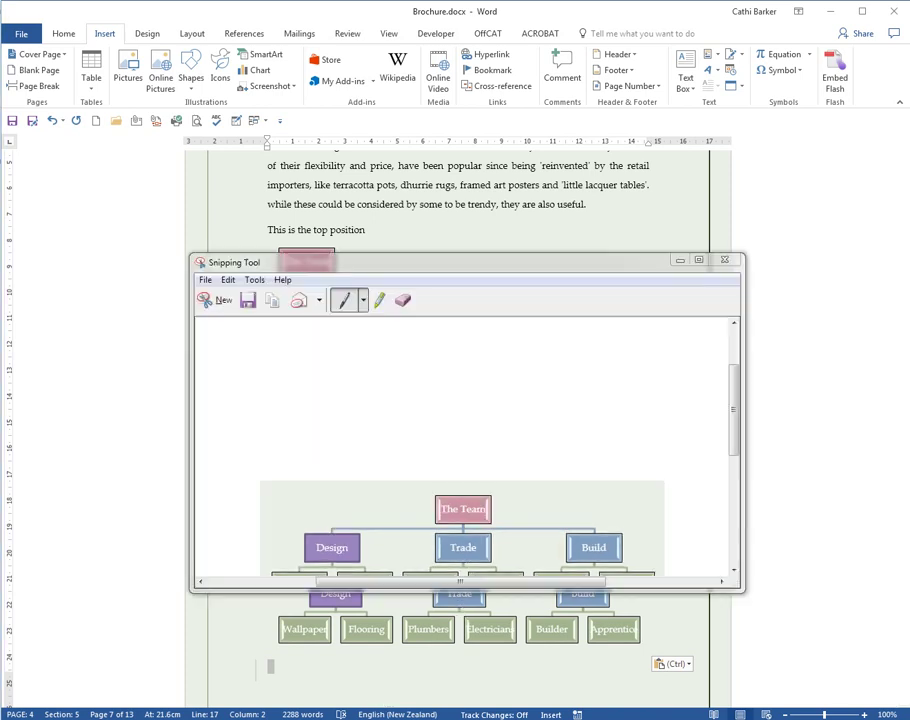
{"action": "key", "text": "alt+Tab"}
{"action": "left_click_drag", "start_coordinate": [733, 410], "coordinate": [733, 452]}
{"action": "left_click", "coordinate": [205, 280]}
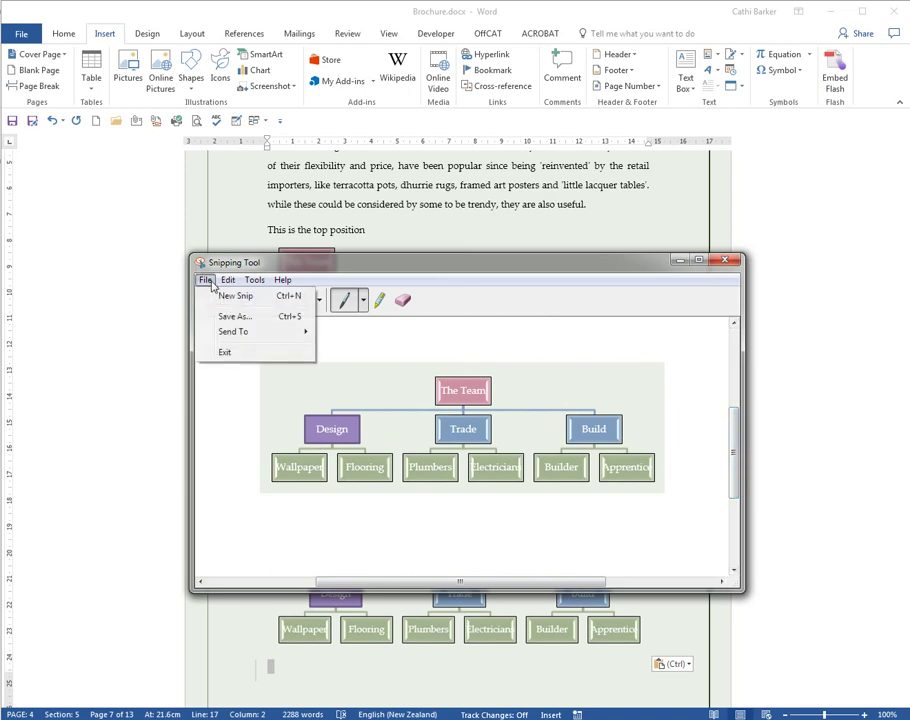
{"action": "left_click", "coordinate": [230, 316]}
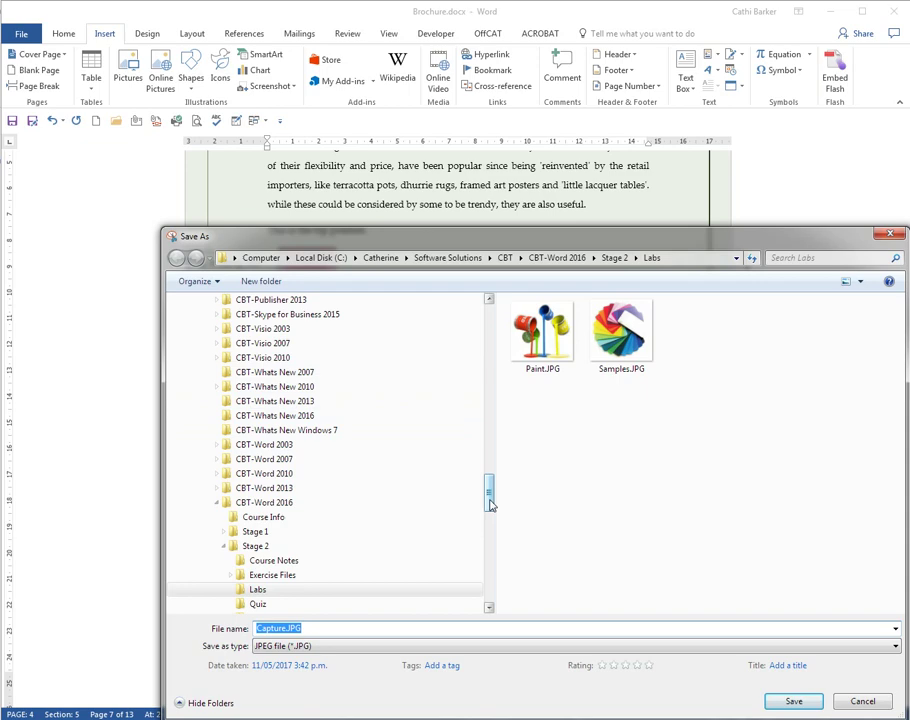
{"action": "left_click_drag", "start_coordinate": [490, 505], "coordinate": [475, 319]}
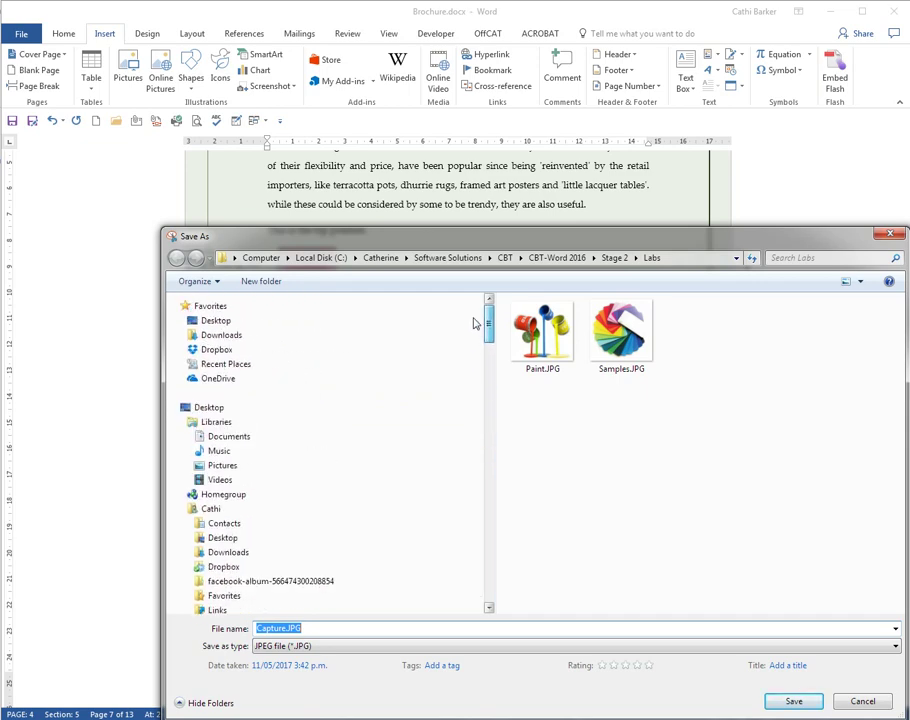
{"action": "left_click", "coordinate": [248, 319]}
{"action": "double_click", "coordinate": [312, 629]}
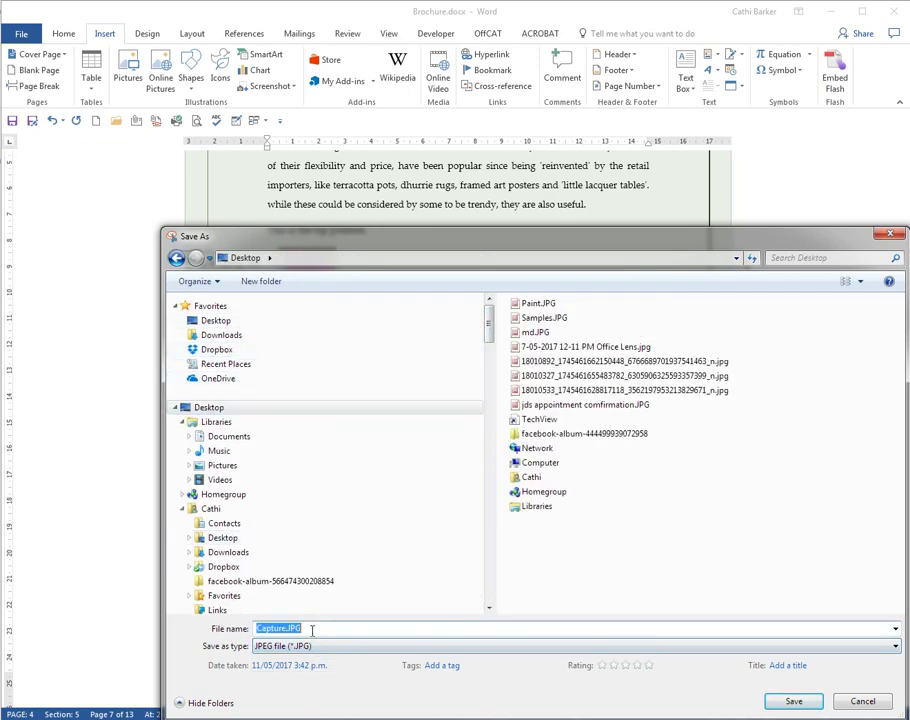
{"action": "type", "text": "TheTeam"}
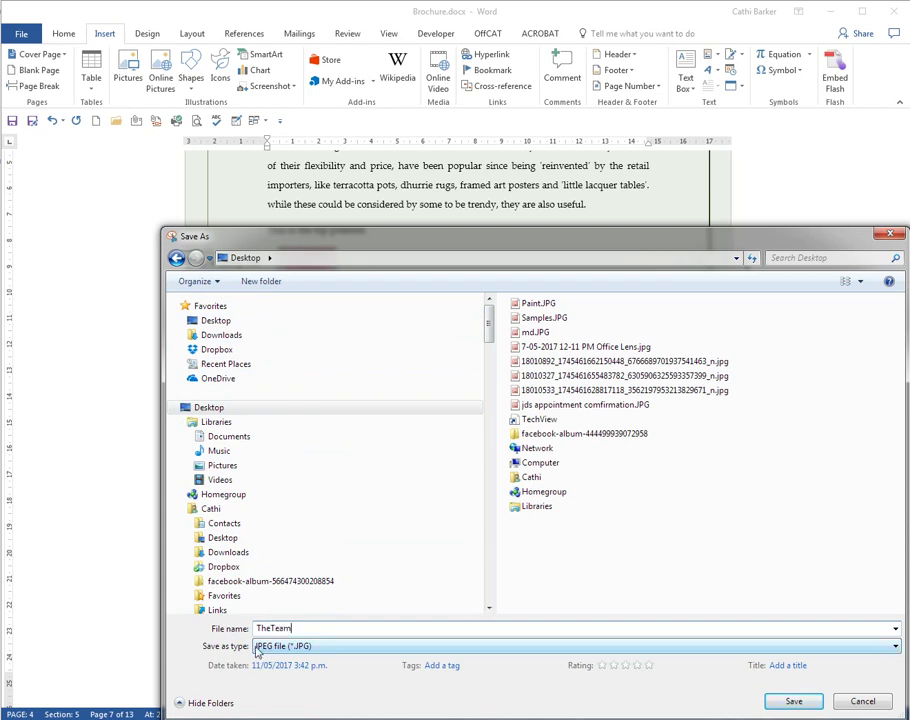
{"action": "left_click", "coordinate": [792, 703]}
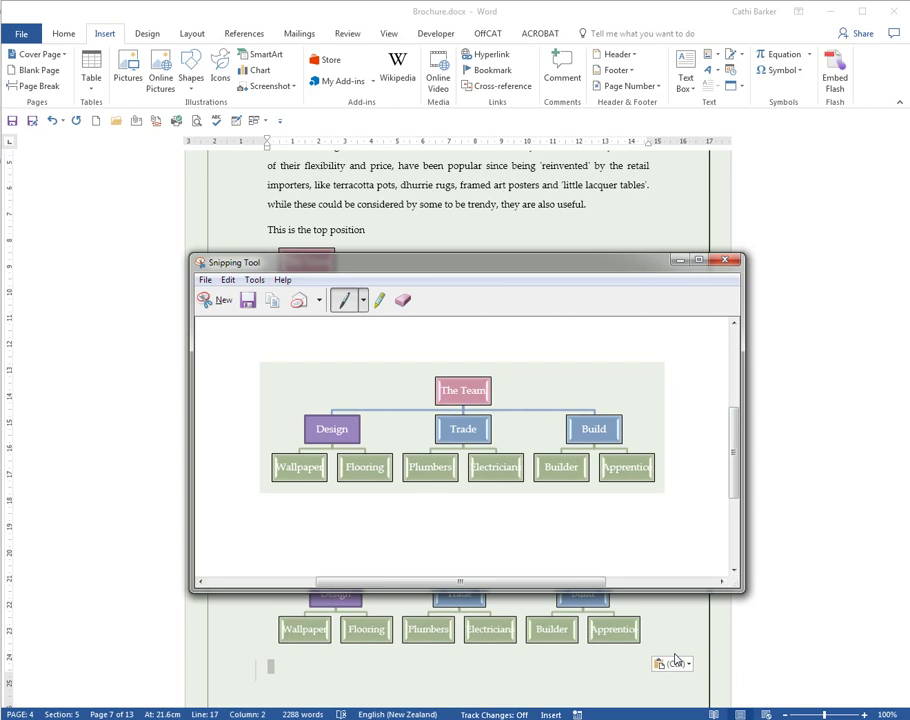
- Check the options for sending the snip to an e-mail recipient and close the Snipping Tool
{"action": "left_click", "coordinate": [204, 280]}
{"action": "mouse_move", "coordinate": [240, 333]}
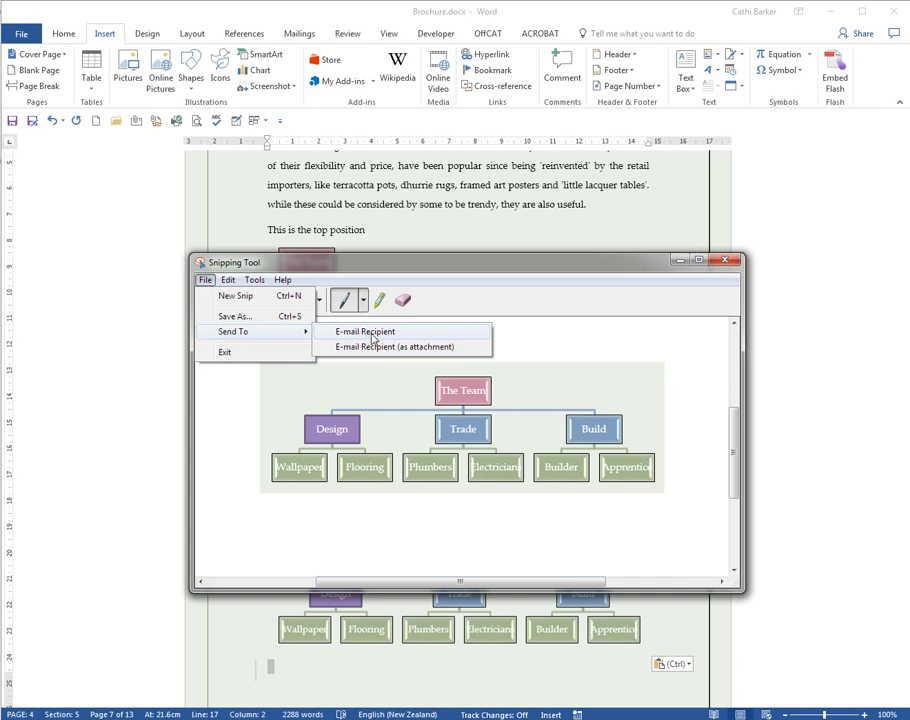
{"action": "left_click", "coordinate": [729, 262]}
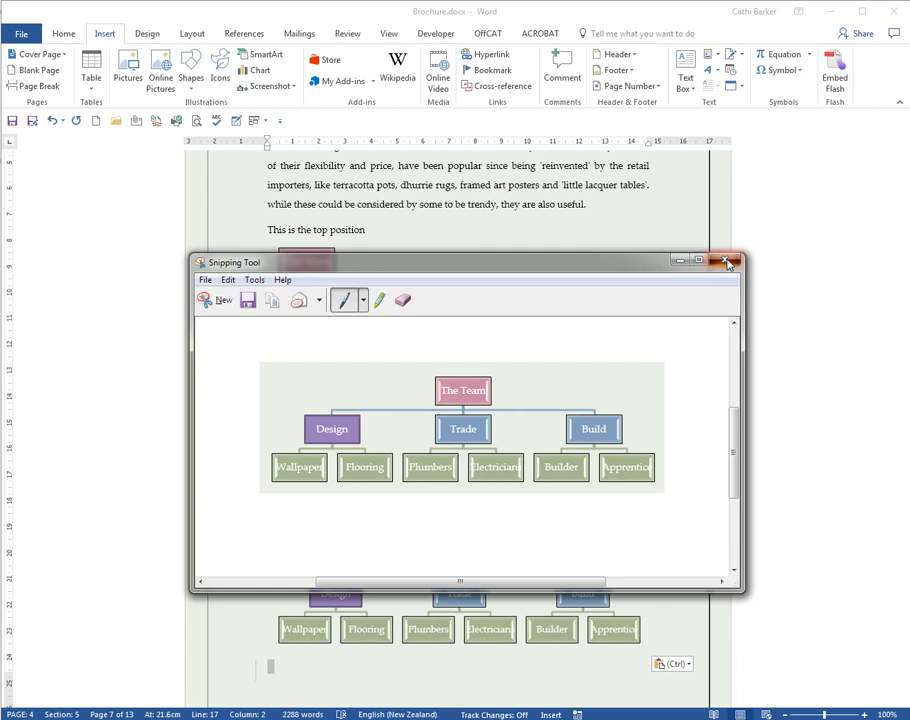
{"action": "left_click", "coordinate": [729, 262]}
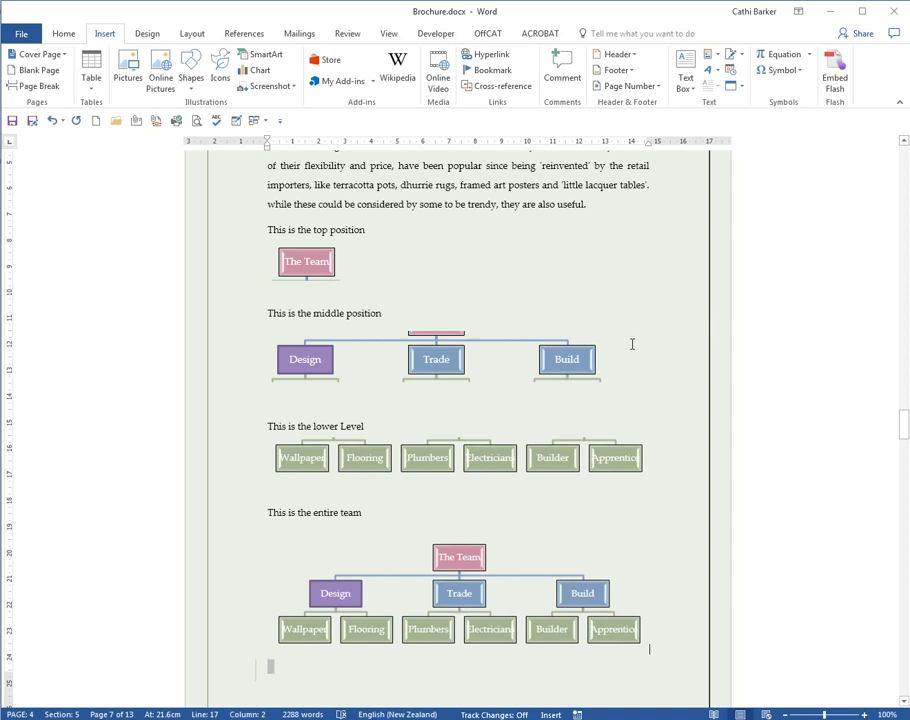
- Capture the entire desktop and paste the screenshot on the empty line below the organisation chart on the following page
{"action": "left_click", "coordinate": [778, 486]}
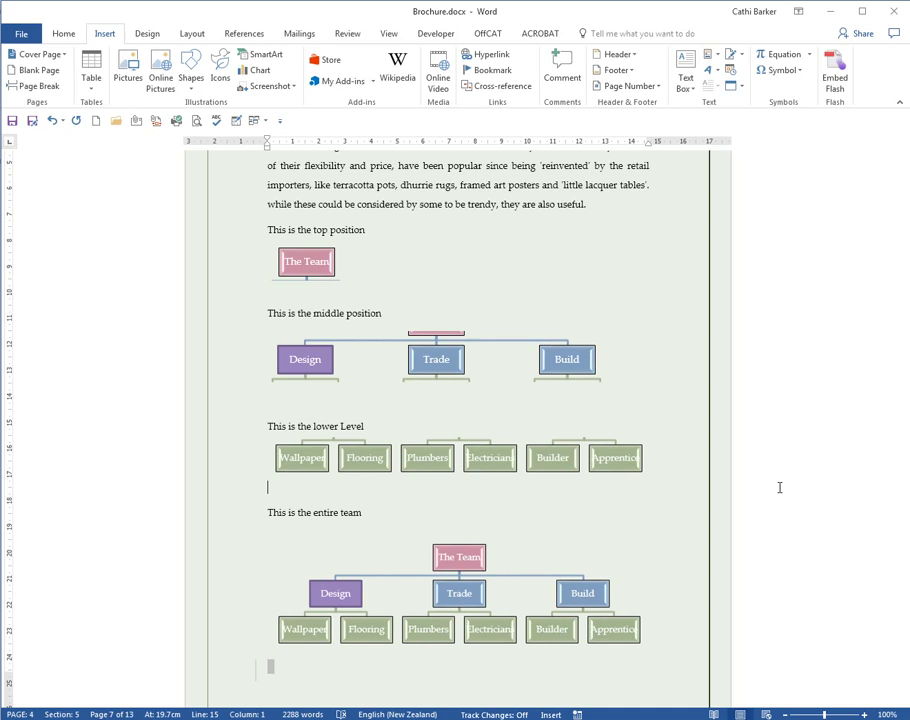
{"action": "scroll", "coordinate": [770, 480], "scroll_direction": "down", "scroll_amount": 5}
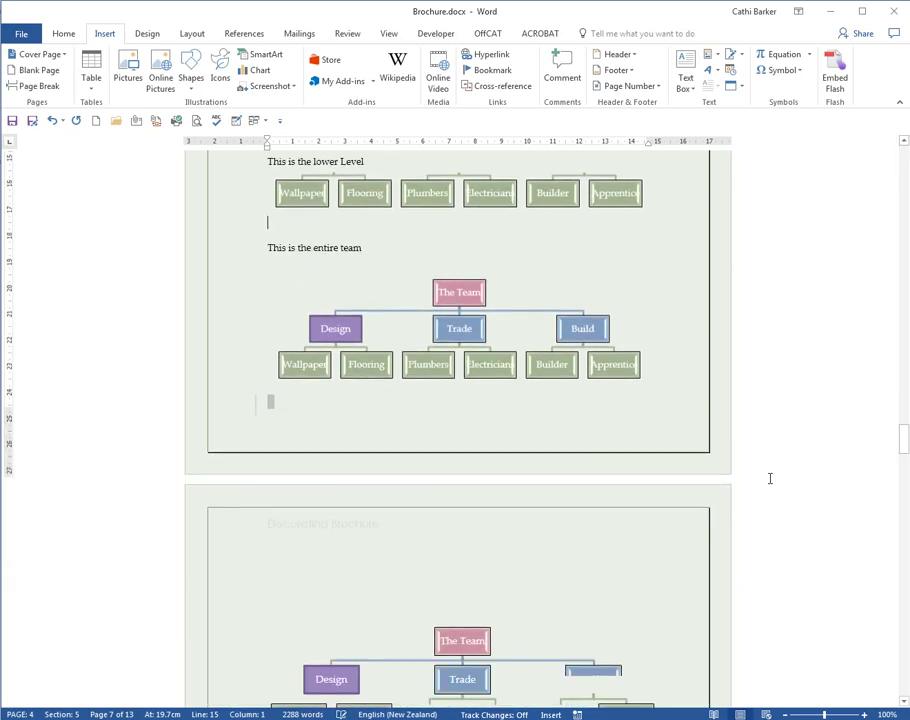
{"action": "scroll", "coordinate": [770, 478], "scroll_direction": "down", "scroll_amount": 8}
{"action": "left_click", "coordinate": [524, 432]}
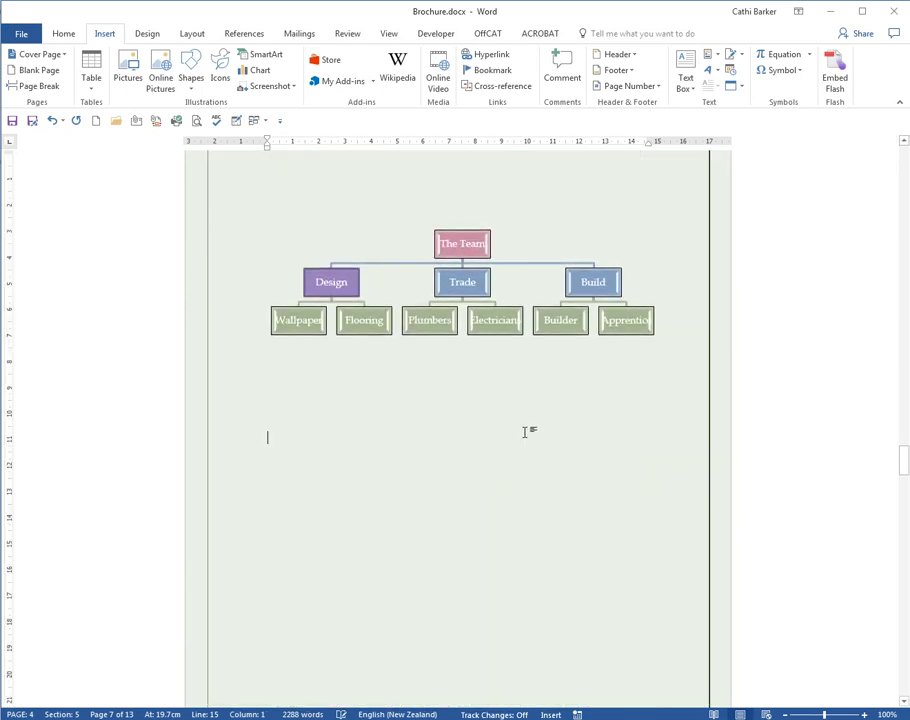
{"action": "left_click", "coordinate": [420, 386]}
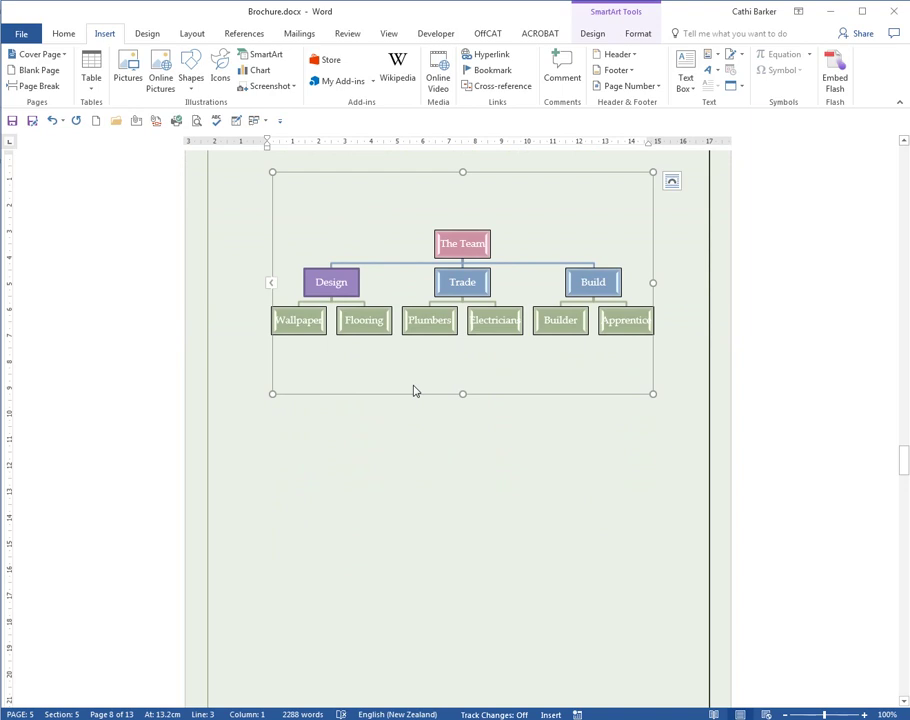
{"action": "left_click", "coordinate": [329, 414]}
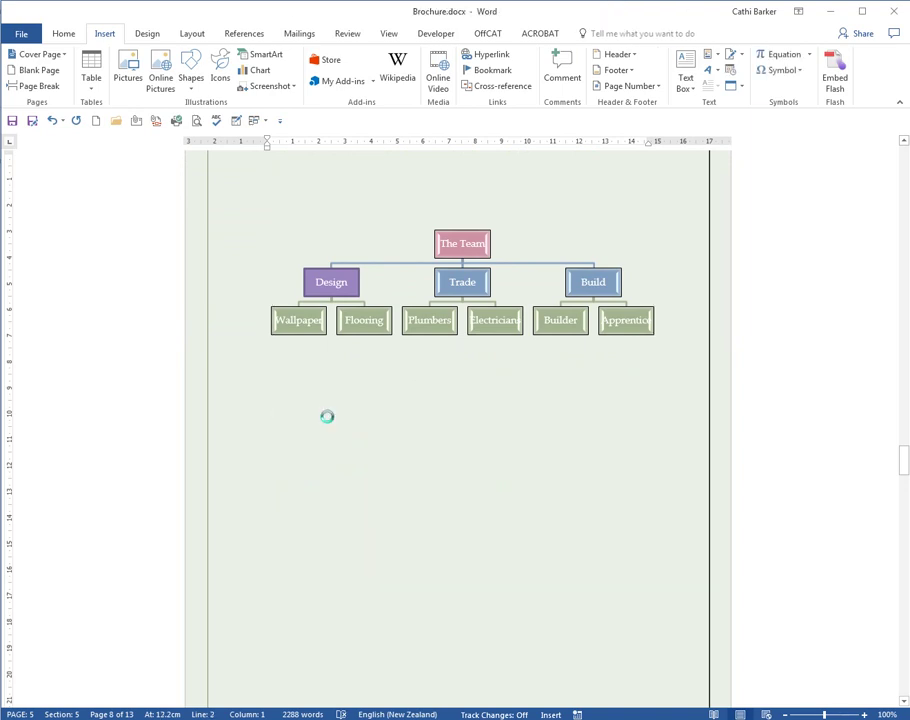
{"action": "key", "text": "ctrl+v"}
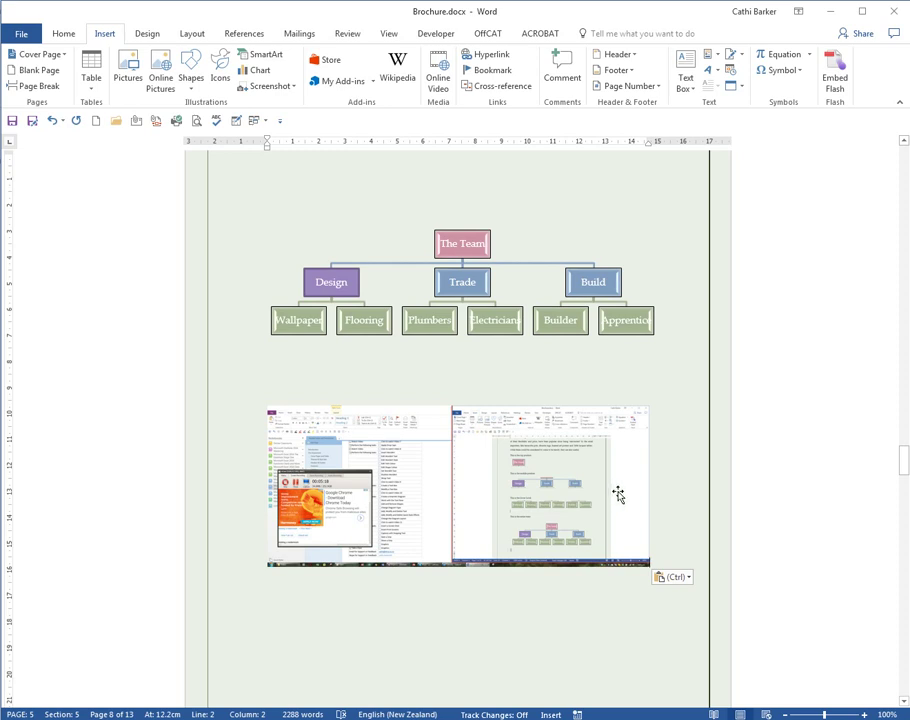
- Delete the pasted full-desktop screenshot from below the organisation chart
{"action": "left_click", "coordinate": [645, 495]}
{"action": "key", "text": "Delete"}
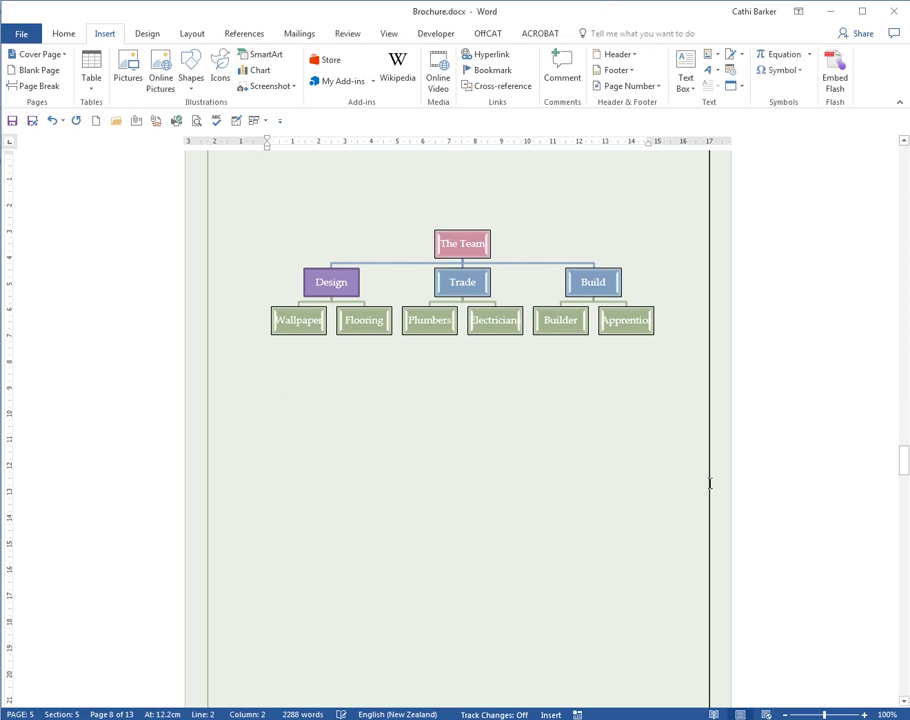
{"action": "key", "text": "BackSpace"}
{"action": "key", "text": "BackSpace"}
- Paste a screenshot of only the Word window below the organisation chart and delete it again
{"action": "left_click", "coordinate": [270, 425]}
{"action": "key", "text": "ctrl+v"}
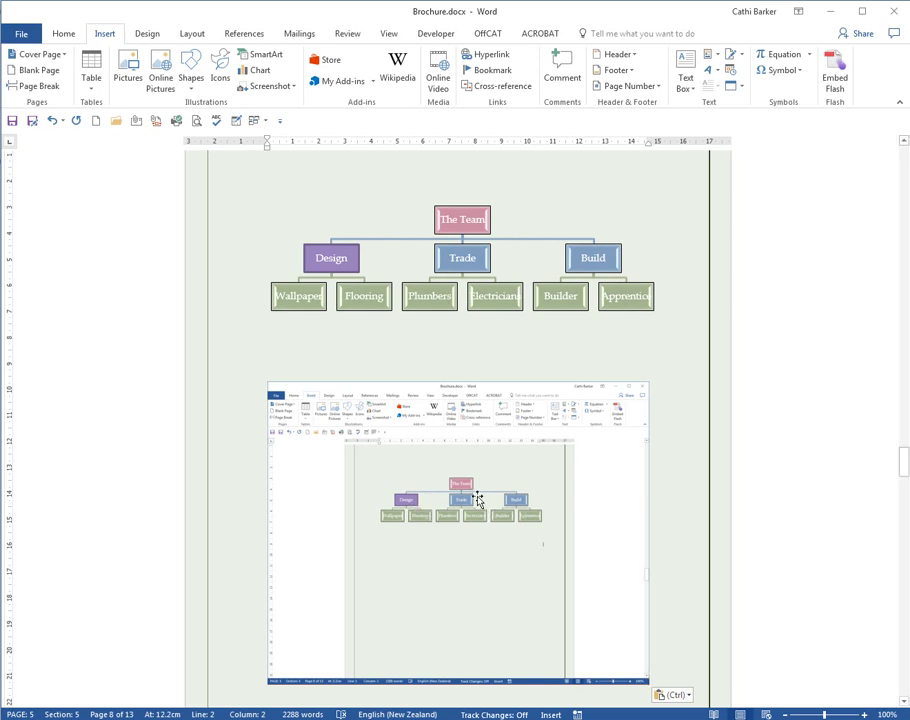
{"action": "left_click", "coordinate": [577, 507]}
{"action": "key", "text": "Delete"}
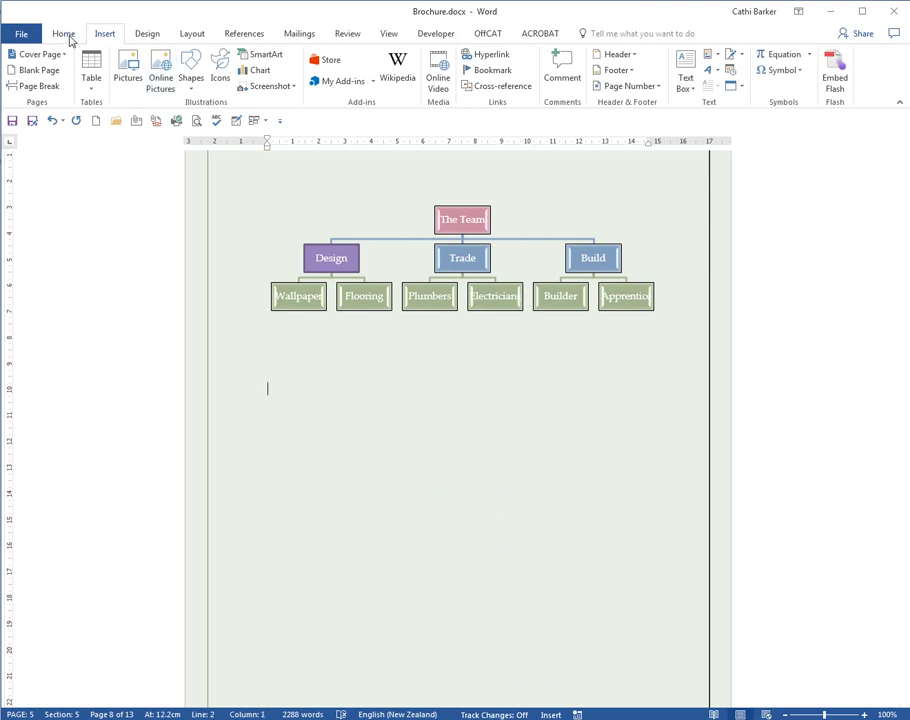
- Open the Font dialog to capture it alone, cancel it, and paste the dialog's screenshot below the organisation chart
{"action": "left_click", "coordinate": [65, 35]}
{"action": "left_click", "coordinate": [286, 104]}
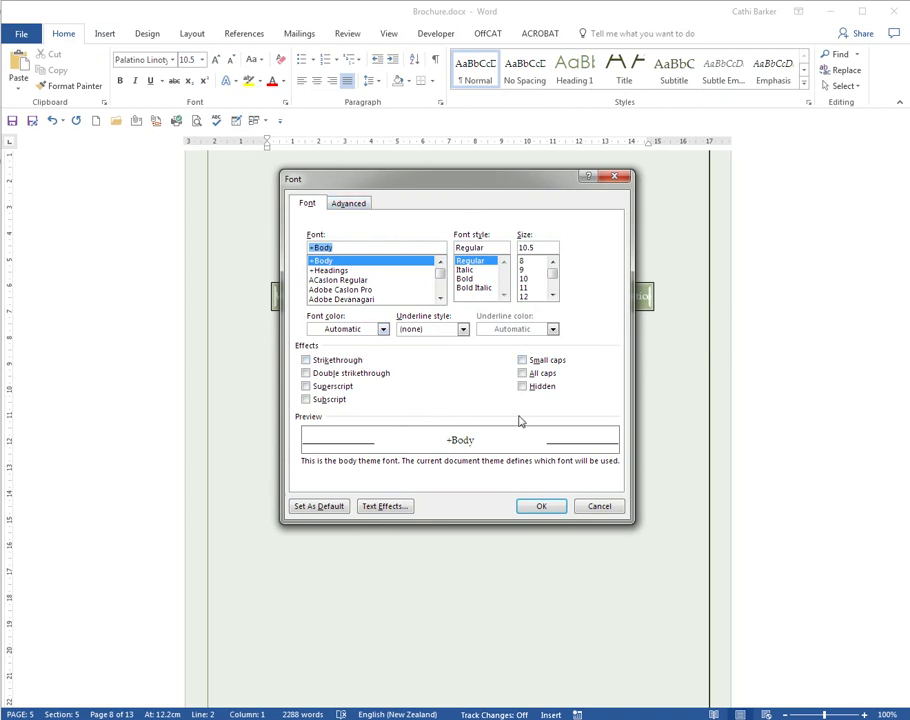
{"action": "left_click", "coordinate": [603, 506]}
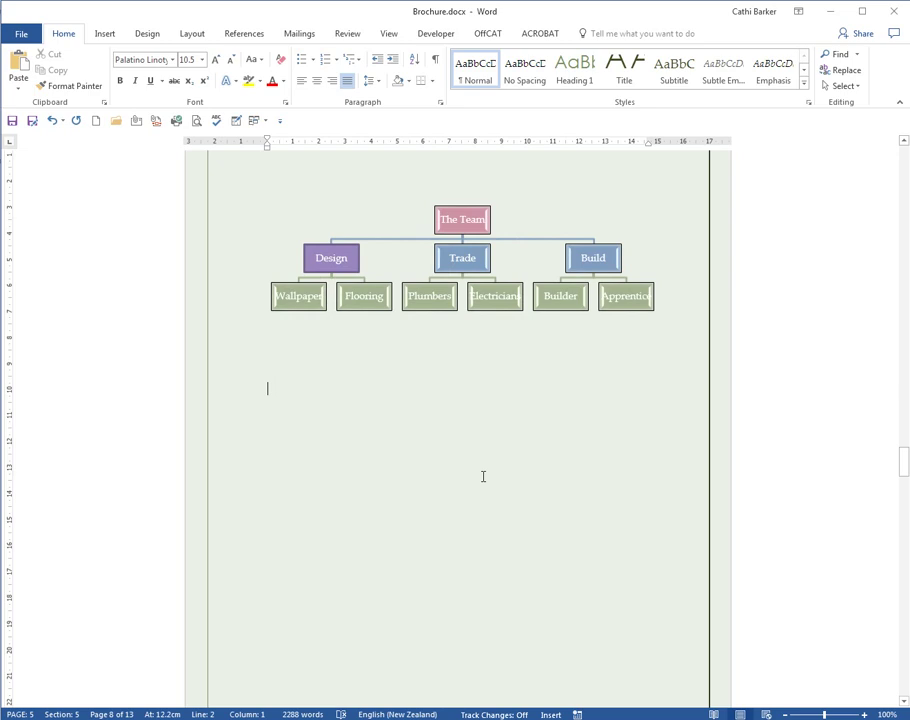
{"action": "left_click", "coordinate": [18, 66]}
{"action": "key", "text": "ctrl+d"}
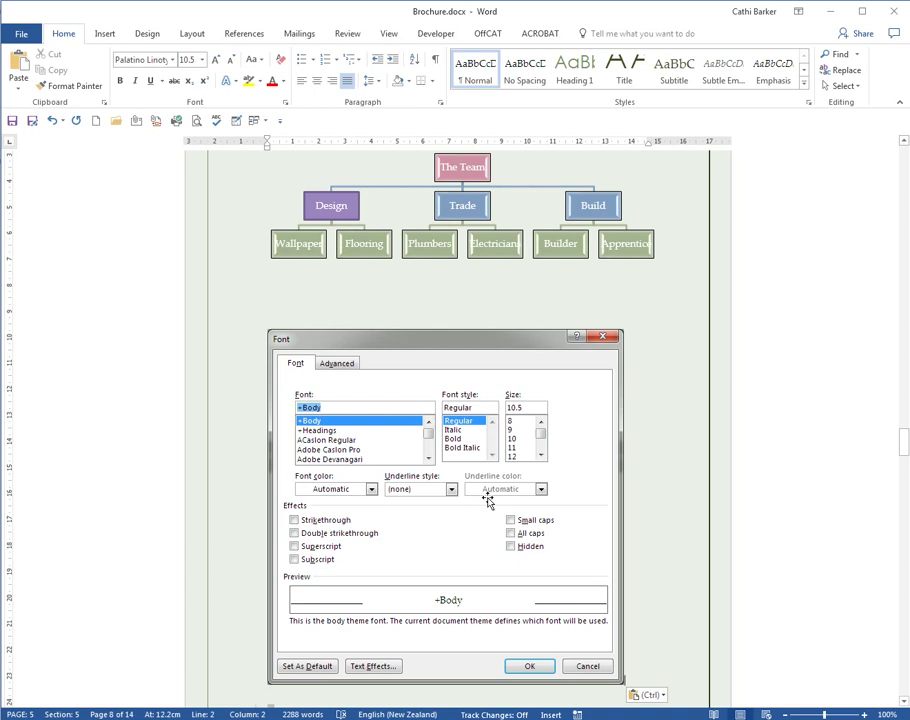
- Undo the pasting of the Font dialog screenshot
{"action": "key", "text": "Escape"}
{"action": "key", "text": "ctrl+z"}
{"action": "scroll", "coordinate": [547, 432], "scroll_direction": "up", "scroll_amount": 2}
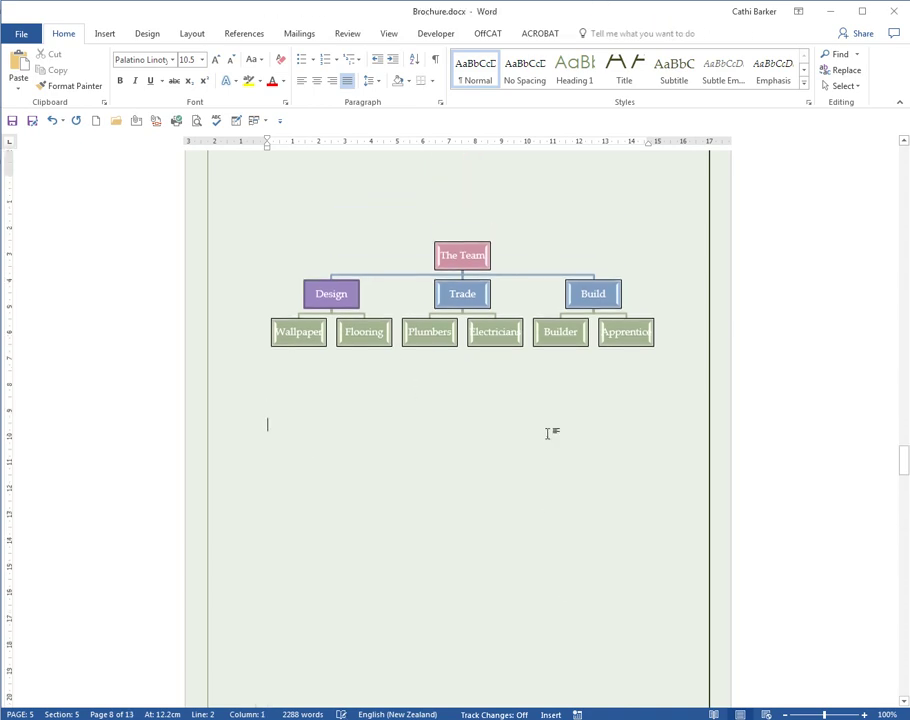